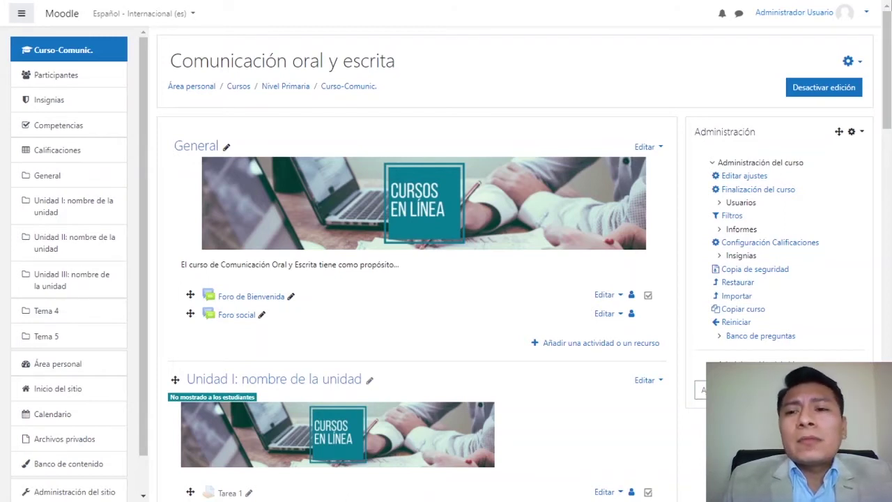
Step: Open the question bank of the Comunicación oral y escrita course
{"action": "scroll", "coordinate": [418, 279], "scroll_direction": "down", "scroll_amount": 1}
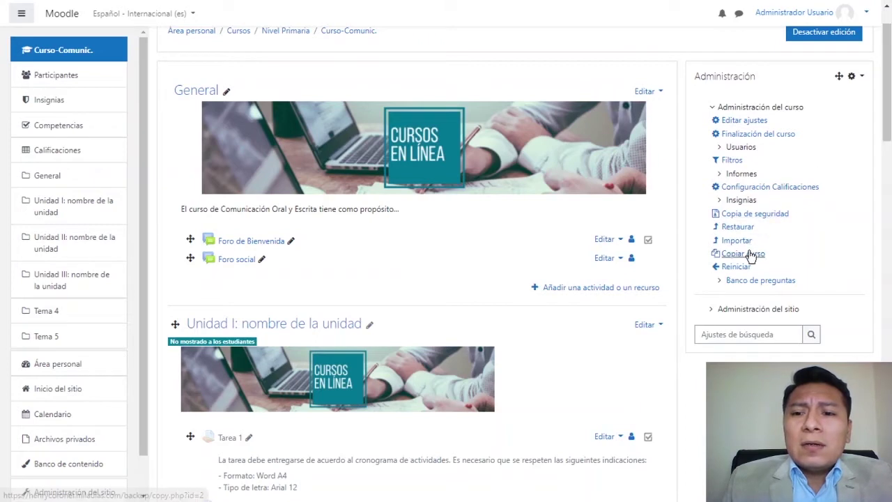
{"action": "left_click", "coordinate": [733, 281]}
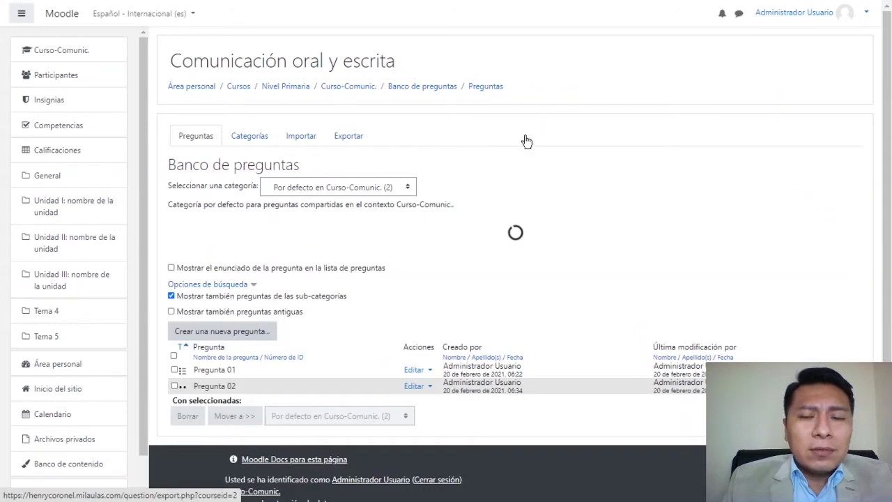
{"action": "scroll", "coordinate": [886, 118], "scroll_direction": "down", "scroll_amount": 1}
{"action": "scroll", "coordinate": [886, 119], "scroll_direction": "up", "scroll_amount": 1}
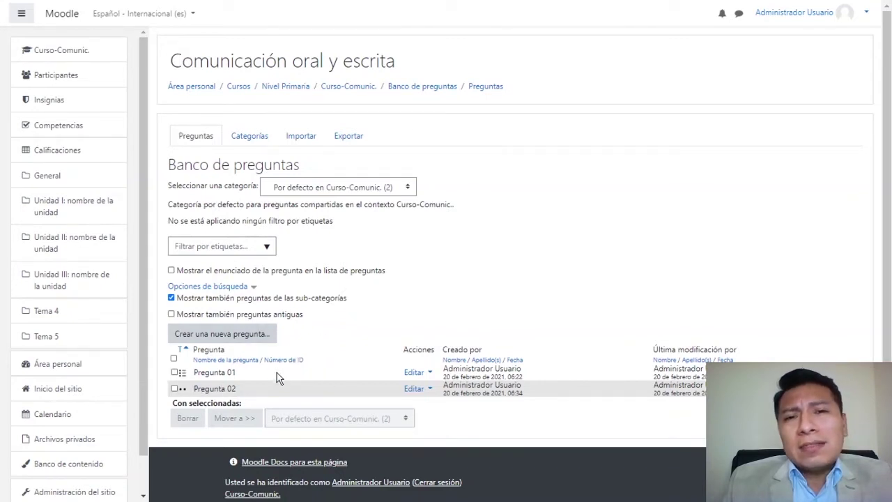
Step: Open the question bank categories and choose "Por defecto en Curso-Comunic." as the parent of a new category
{"action": "left_click", "coordinate": [255, 137]}
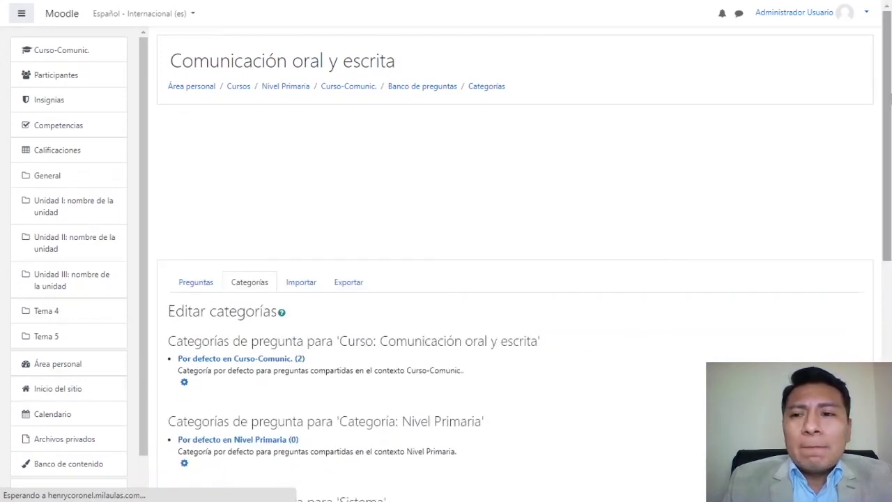
{"action": "scroll", "coordinate": [539, 187], "scroll_direction": "down", "scroll_amount": 6}
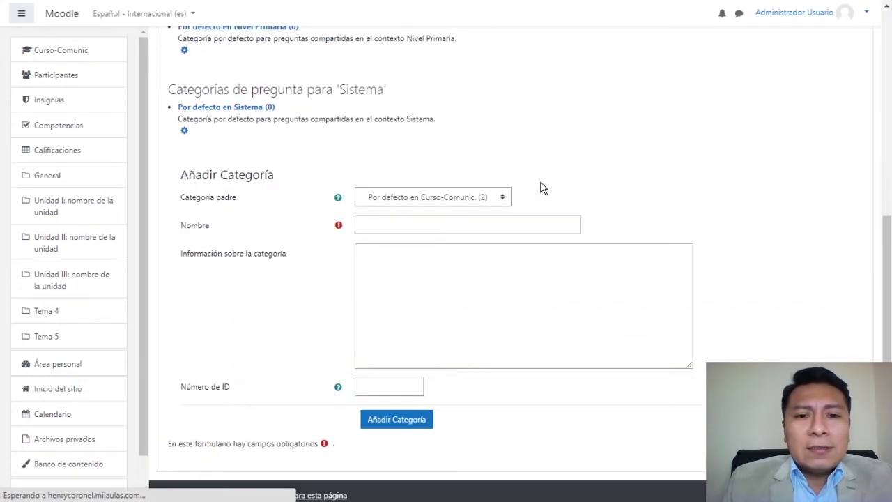
{"action": "left_click", "coordinate": [496, 199]}
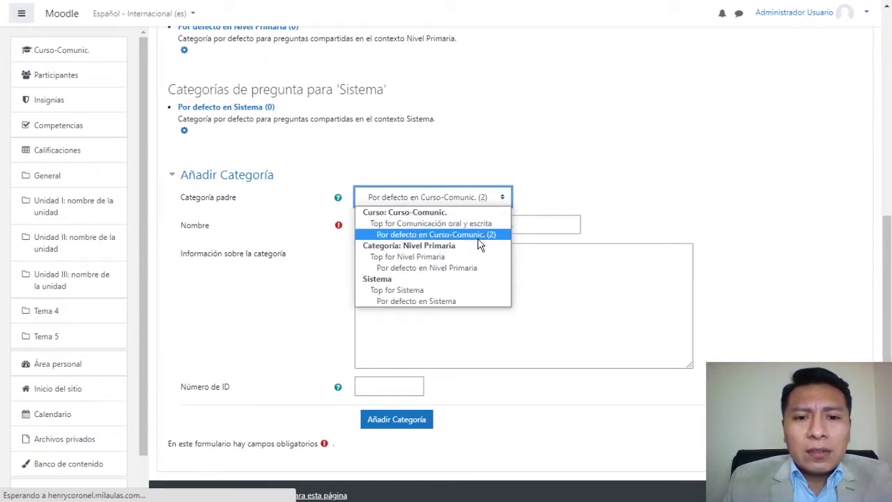
{"action": "left_click", "coordinate": [478, 240]}
{"action": "left_click", "coordinate": [457, 195]}
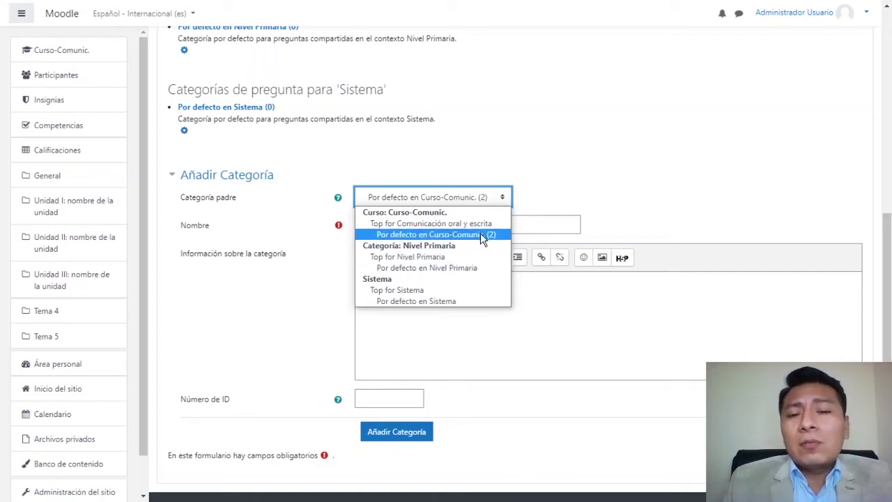
{"action": "left_click", "coordinate": [601, 184]}
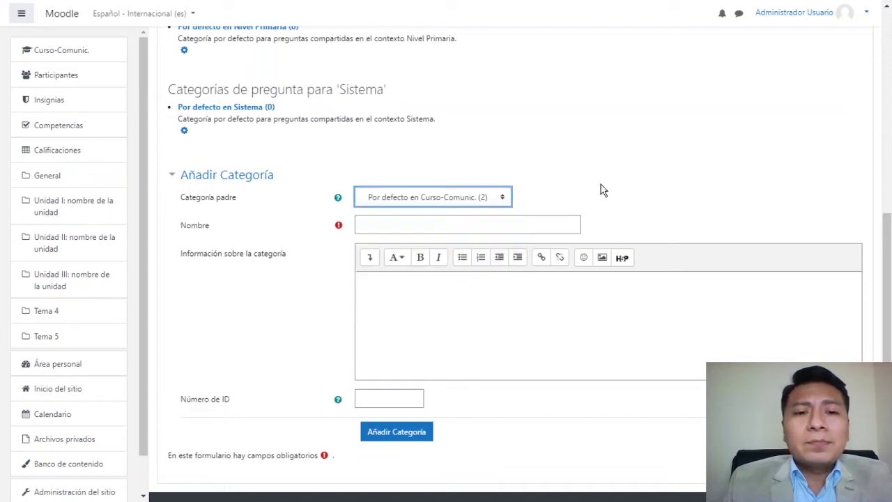
Step: Name the new question category "Preguntas de práctica" and add it
{"action": "left_click", "coordinate": [446, 223]}
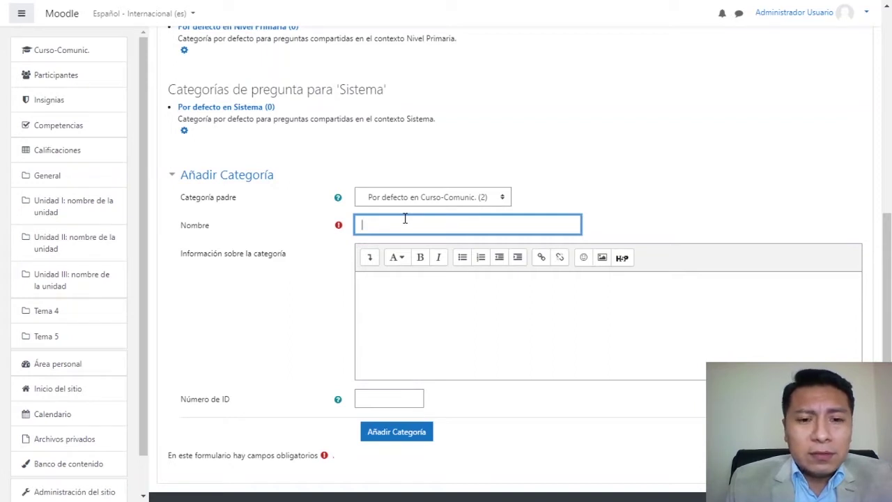
{"action": "type", "text": "eguntas "}
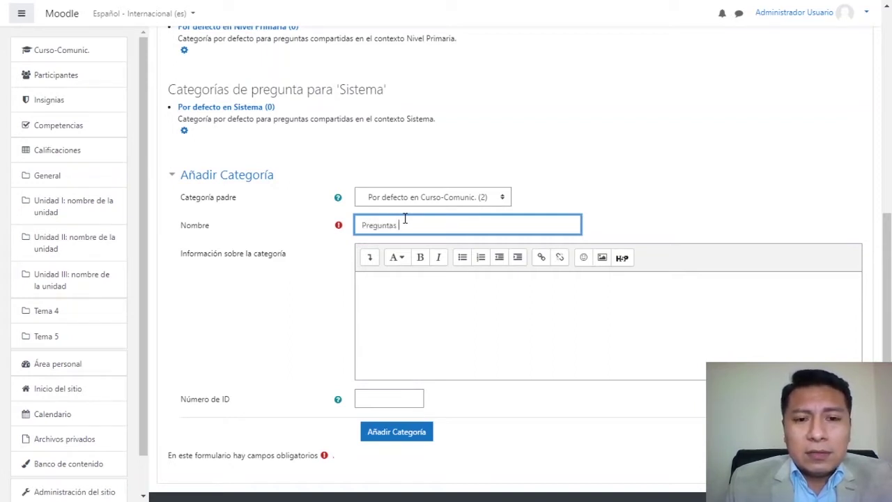
{"action": "type", "text": "de ejem"}
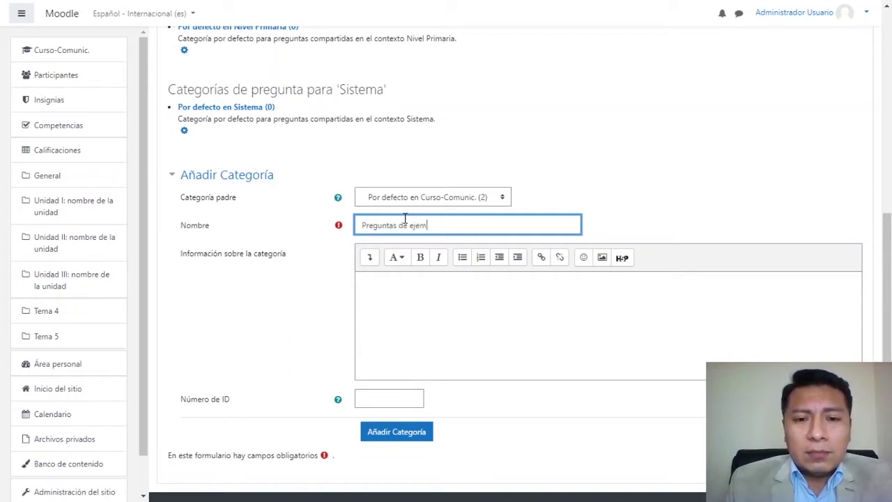
{"action": "type", "text": "plo"}
{"action": "key", "text": "ctrl+a"}
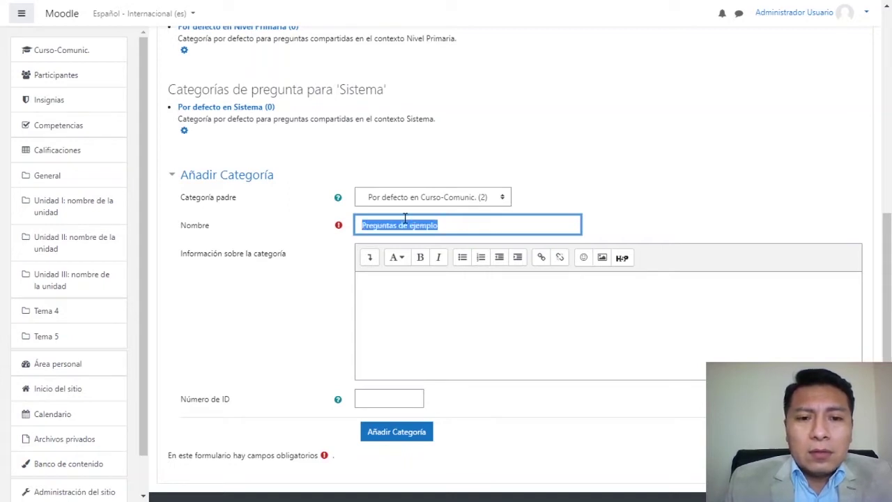
{"action": "key", "text": "Home"}
{"action": "key", "text": "ctrl+Right"}
{"action": "key", "text": "ctrl+shift+Right"}
{"action": "key", "text": "ctrl+shift+Right"}
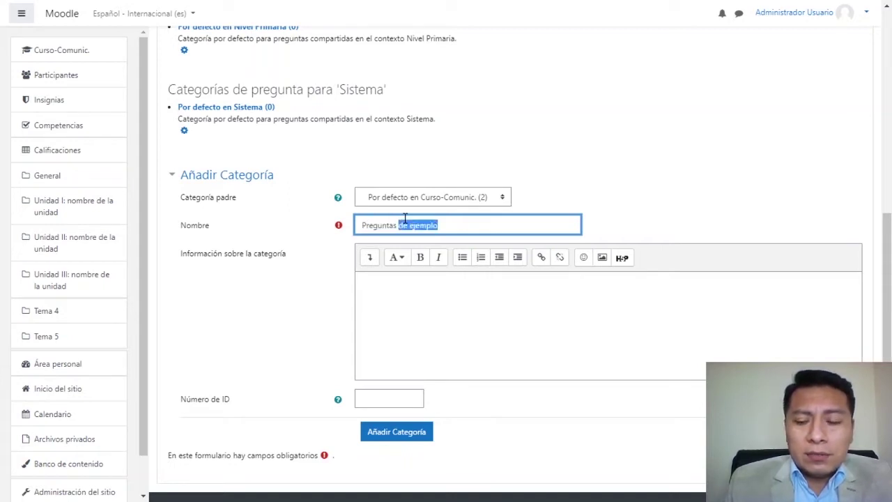
{"action": "key", "text": "BackSpace"}
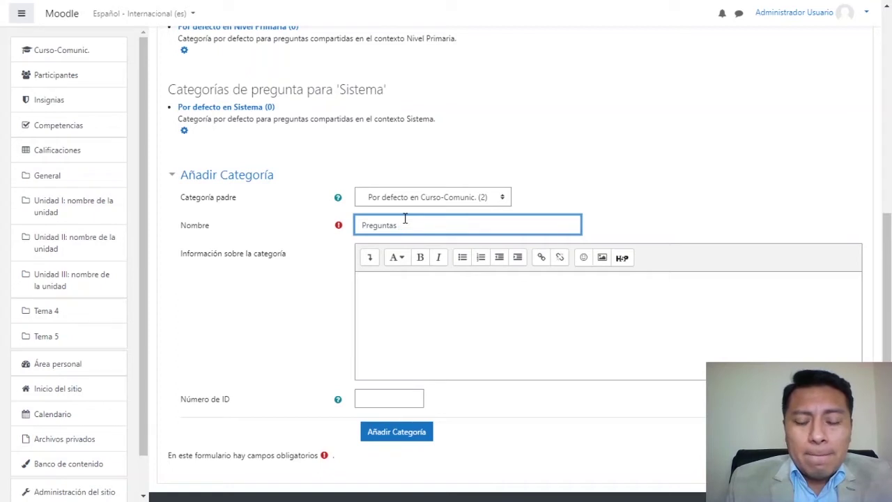
{"action": "type", "text": "de práctica"}
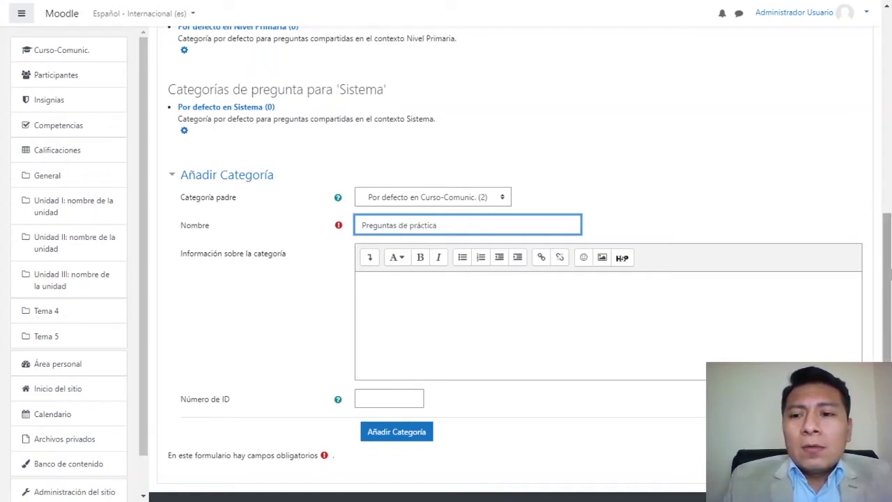
{"action": "scroll", "coordinate": [772, 277], "scroll_direction": "down", "scroll_amount": 1}
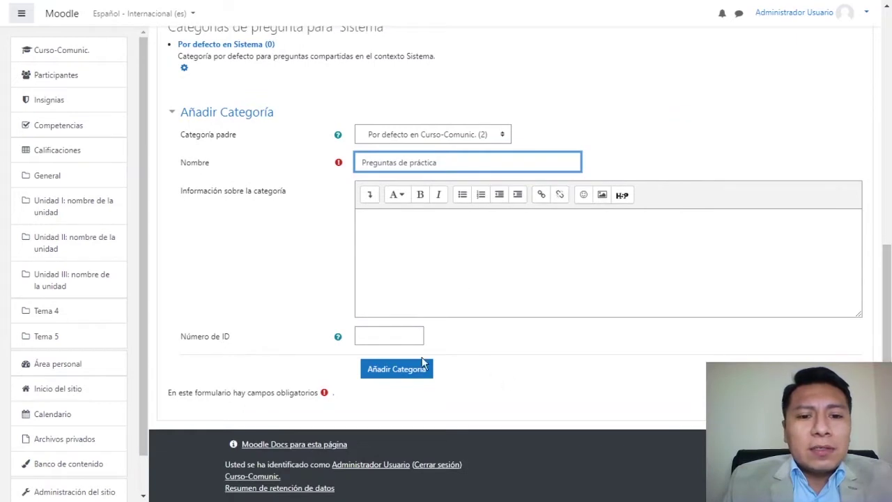
{"action": "left_click", "coordinate": [404, 371]}
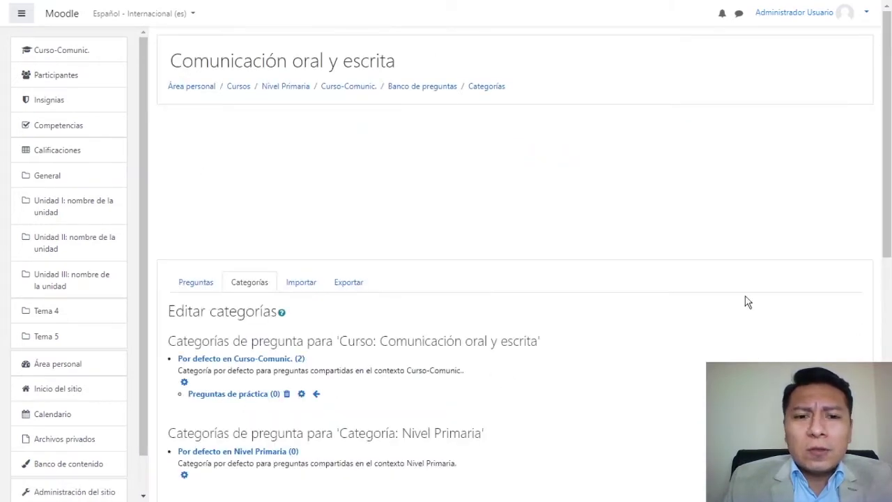
Step: Check the updated category list and the parent category options for another new category
{"action": "left_click_drag", "start_coordinate": [889, 218], "coordinate": [889, 306]}
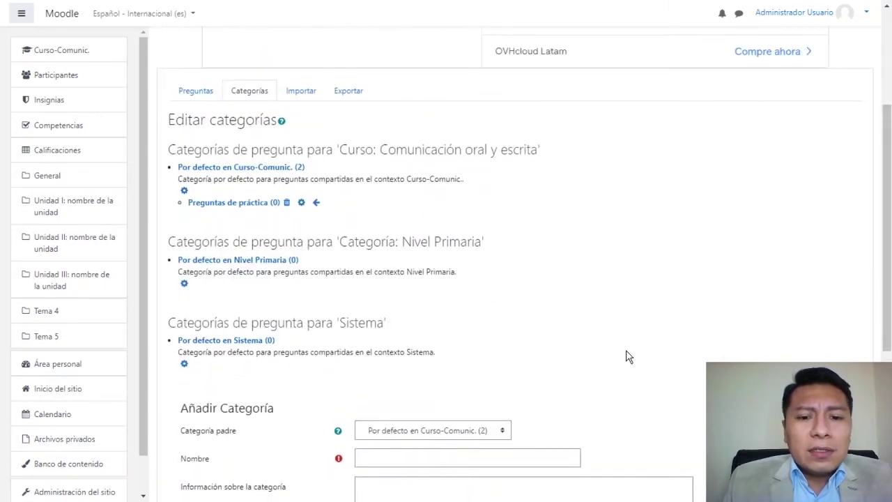
{"action": "left_click", "coordinate": [490, 437]}
{"action": "left_click", "coordinate": [482, 381]}
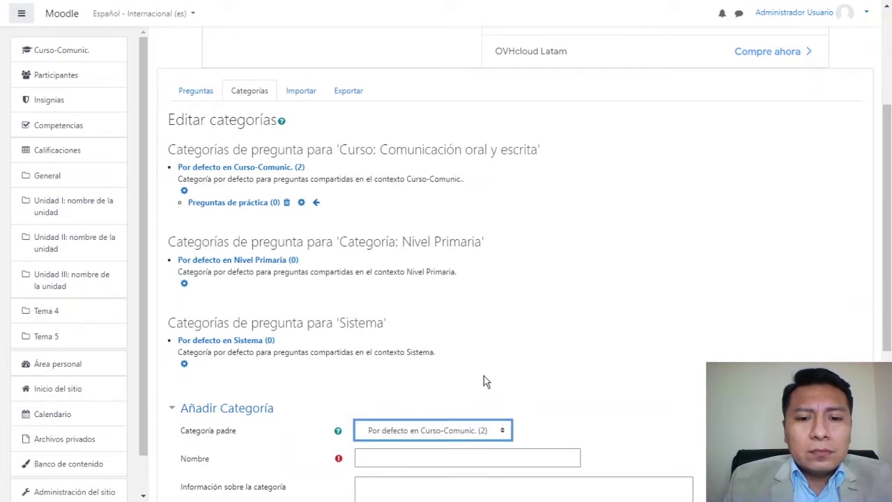
{"action": "left_click", "coordinate": [482, 432]}
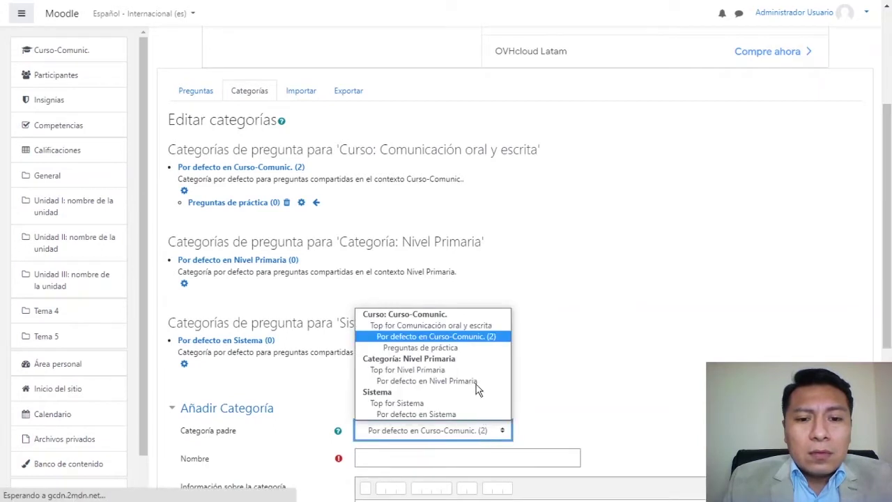
{"action": "left_click", "coordinate": [623, 342]}
{"action": "scroll", "coordinate": [883, 218], "scroll_direction": "down", "scroll_amount": 1}
{"action": "scroll", "coordinate": [541, 119], "scroll_direction": "up", "scroll_amount": 2}
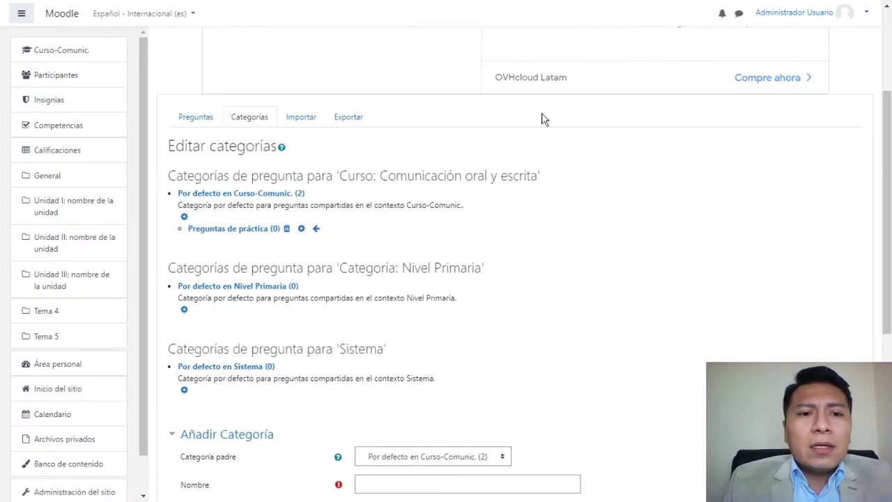
Step: Review the file formats and options for importing questions from a file and exporting them to a file
{"action": "left_click", "coordinate": [306, 129]}
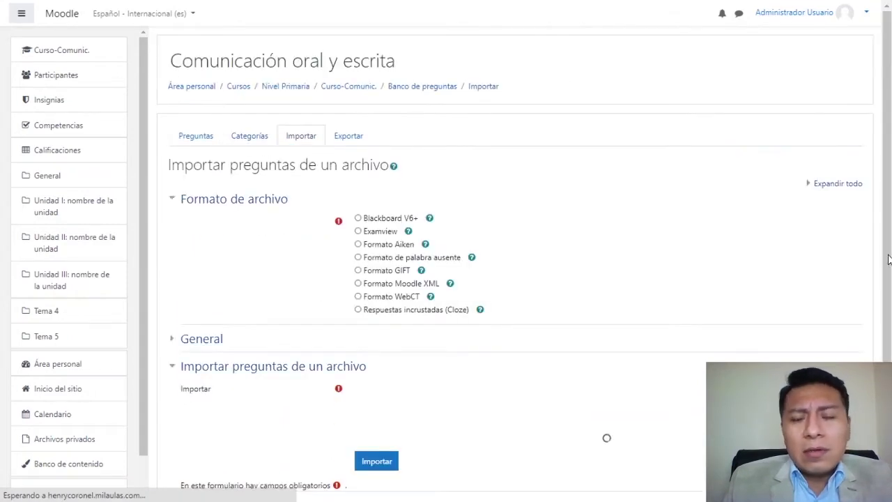
{"action": "scroll", "coordinate": [432, 135], "scroll_direction": "down", "scroll_amount": 2}
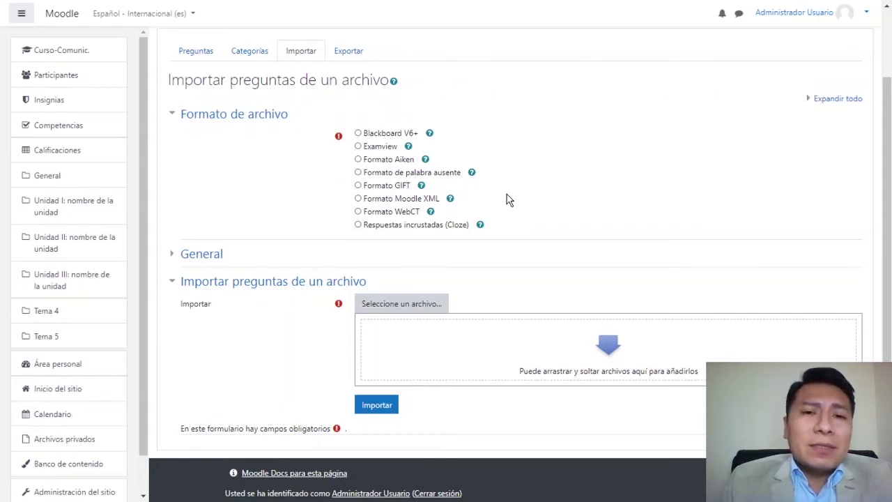
{"action": "left_click", "coordinate": [357, 60]}
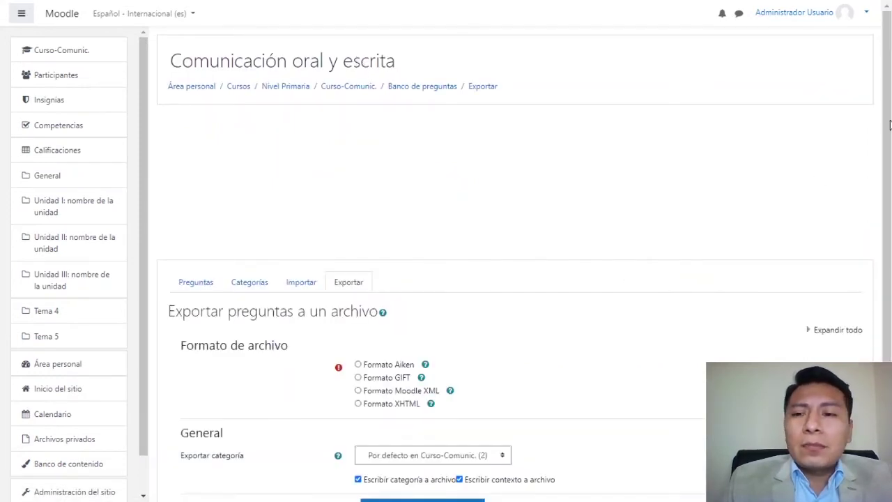
{"action": "left_click_drag", "start_coordinate": [889, 125], "coordinate": [889, 194]}
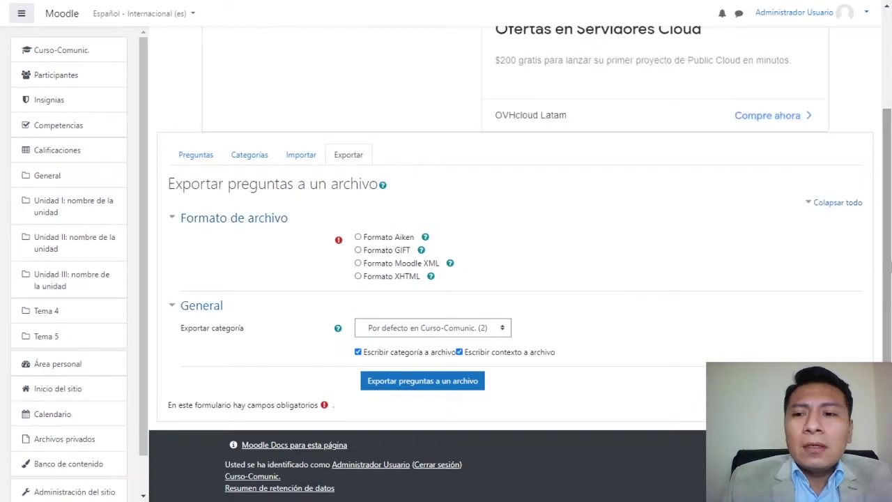
{"action": "scroll", "coordinate": [556, 144], "scroll_direction": "up", "scroll_amount": 2}
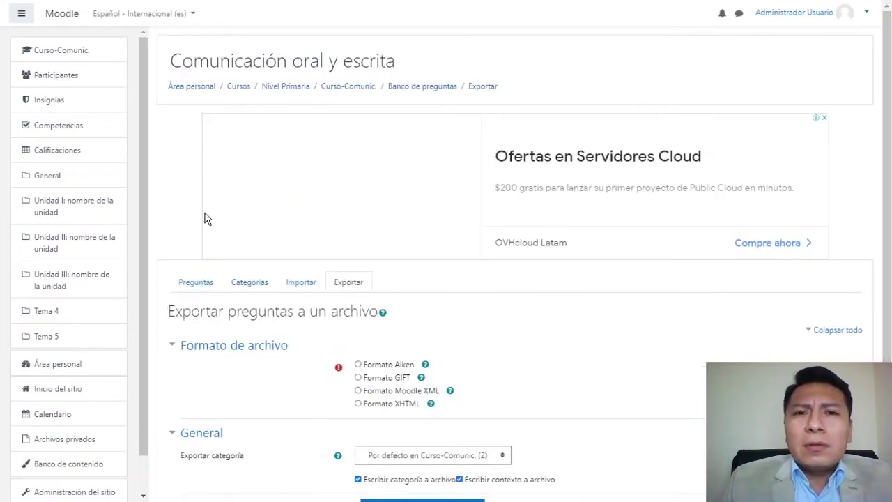
Step: Return to the question list and start a new question of the type Opción múltiple
{"action": "left_click", "coordinate": [187, 285]}
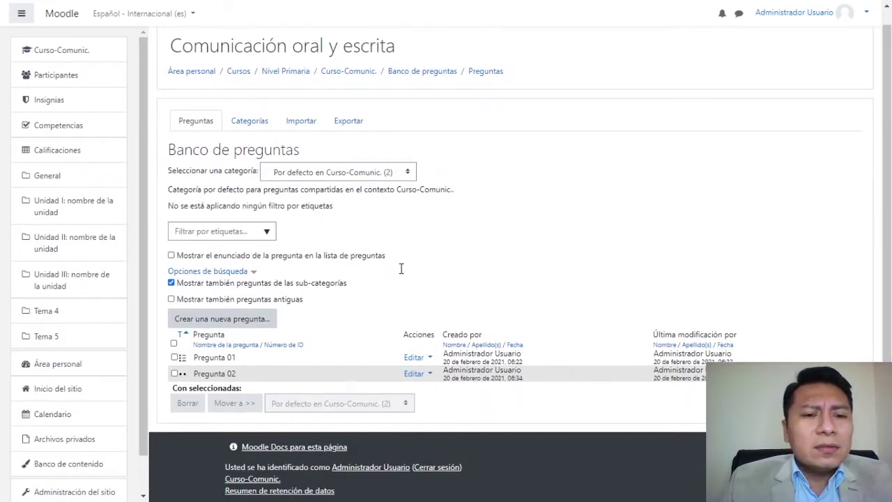
{"action": "left_click", "coordinate": [241, 321]}
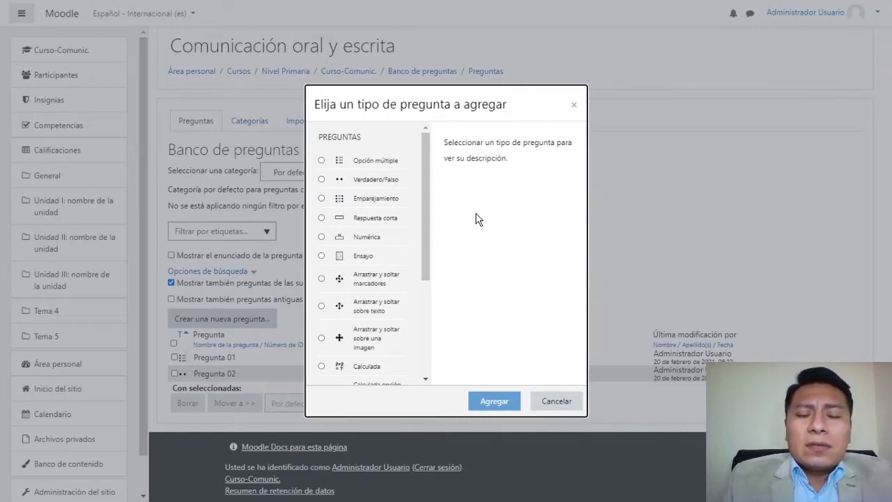
{"action": "mouse_move", "coordinate": [427, 179]}
{"action": "left_mouse_down"}
{"action": "mouse_move", "coordinate": [423, 240]}
{"action": "mouse_move", "coordinate": [429, 172]}
{"action": "left_mouse_up"}
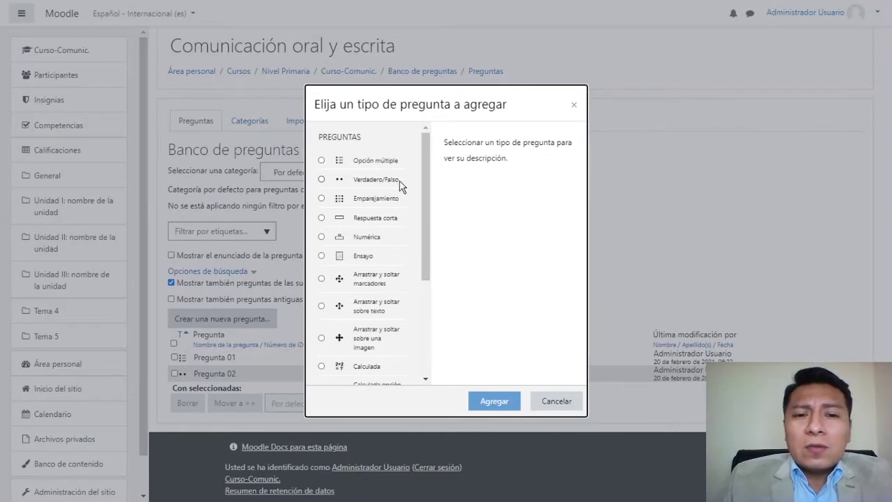
{"action": "left_click_drag", "start_coordinate": [426, 183], "coordinate": [427, 193]}
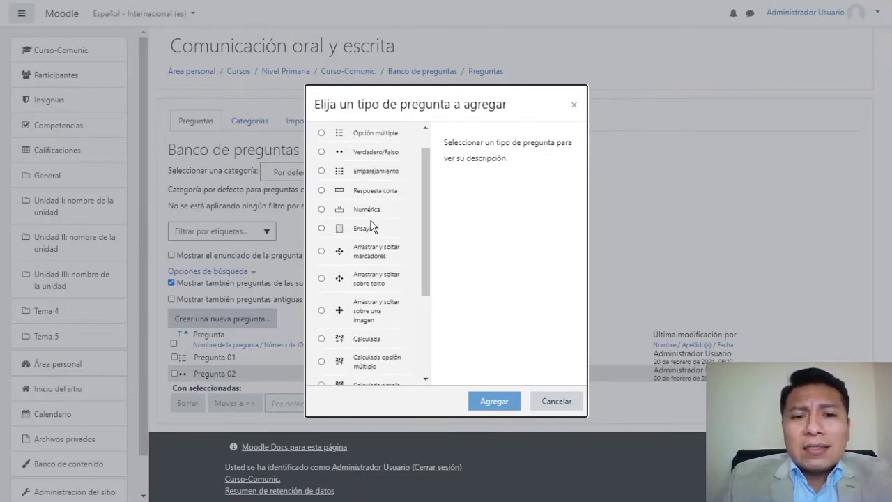
{"action": "left_click_drag", "start_coordinate": [423, 244], "coordinate": [416, 209]}
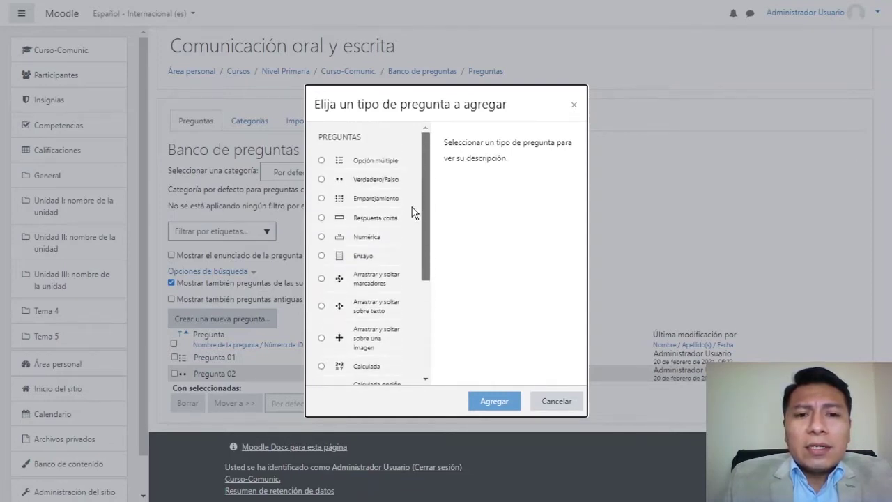
{"action": "left_click", "coordinate": [321, 161]}
{"action": "left_click", "coordinate": [510, 403]}
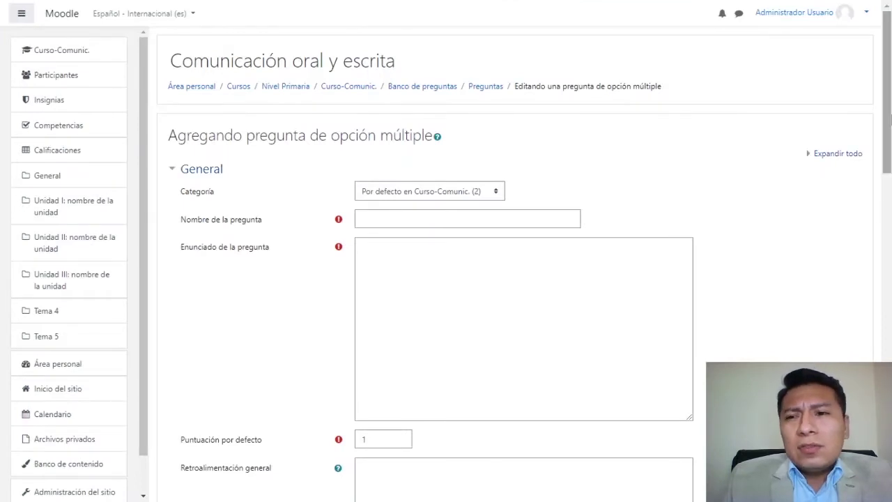
Step: Name the new multiple-choice question "Pregunta 03"
{"action": "left_click_drag", "start_coordinate": [889, 108], "coordinate": [868, 114]}
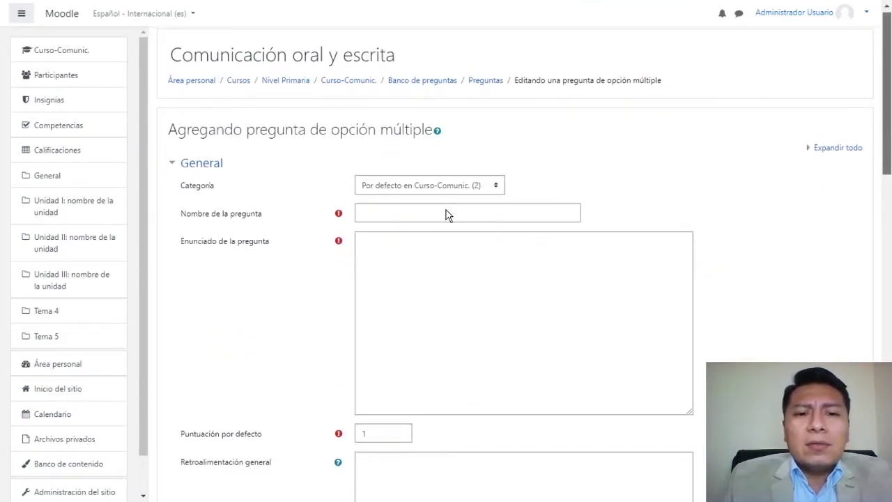
{"action": "left_click", "coordinate": [363, 208]}
{"action": "type", "text": "Preg"}
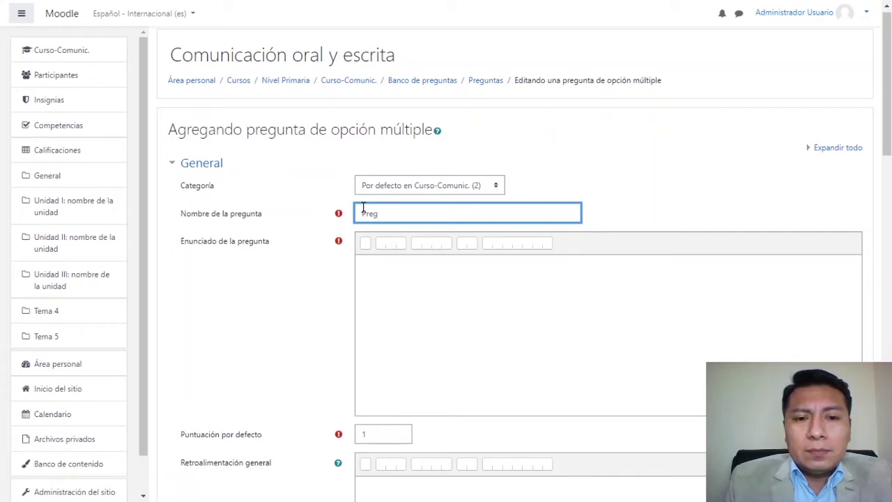
{"action": "type", "text": "unta "}
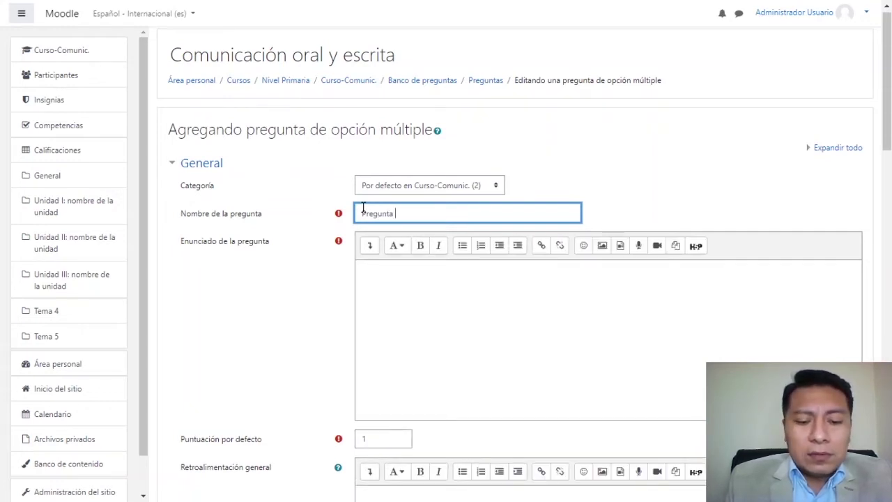
{"action": "type", "text": "03"}
Step: Enter the question text "¿En qué año se inicio la pandemia COVID19?"
{"action": "left_click", "coordinate": [455, 289]}
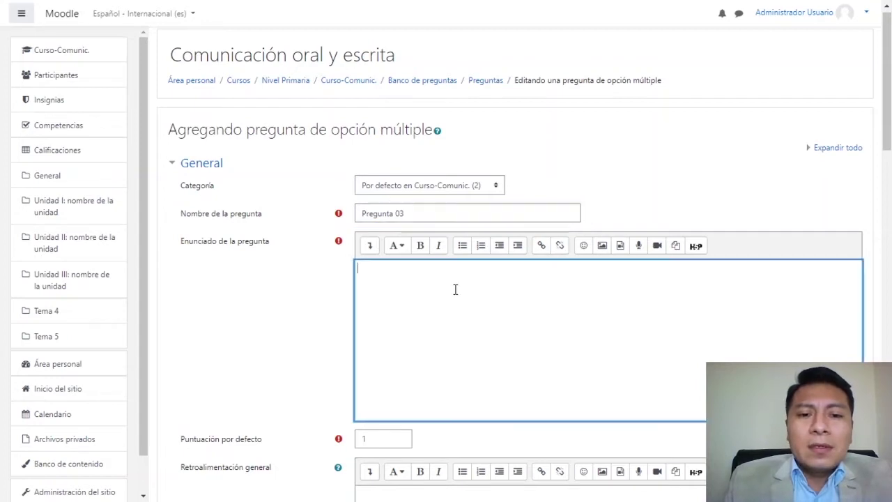
{"action": "scroll", "coordinate": [888, 129], "scroll_direction": "down", "scroll_amount": 2}
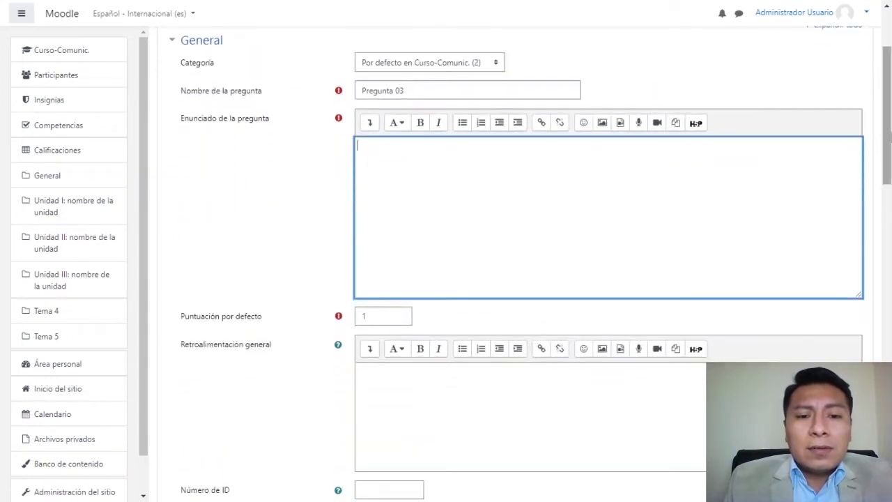
{"action": "type", "text": "¿"}
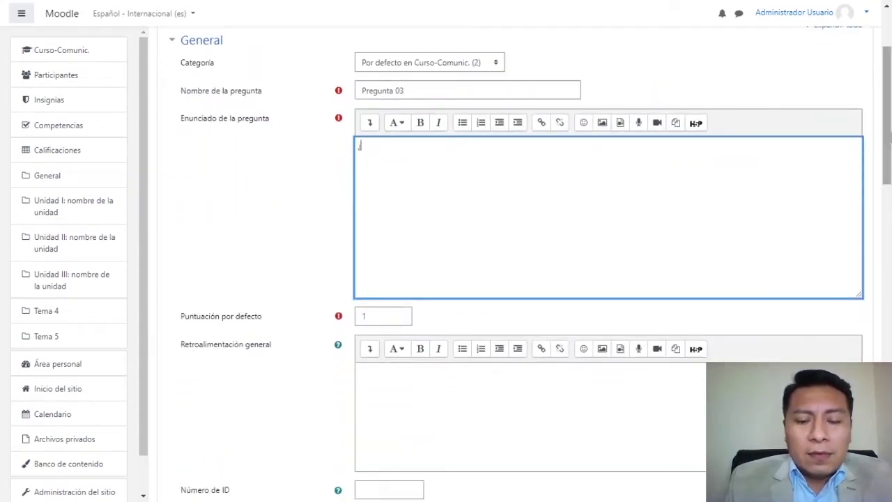
{"action": "type", "text": "En qué a"}
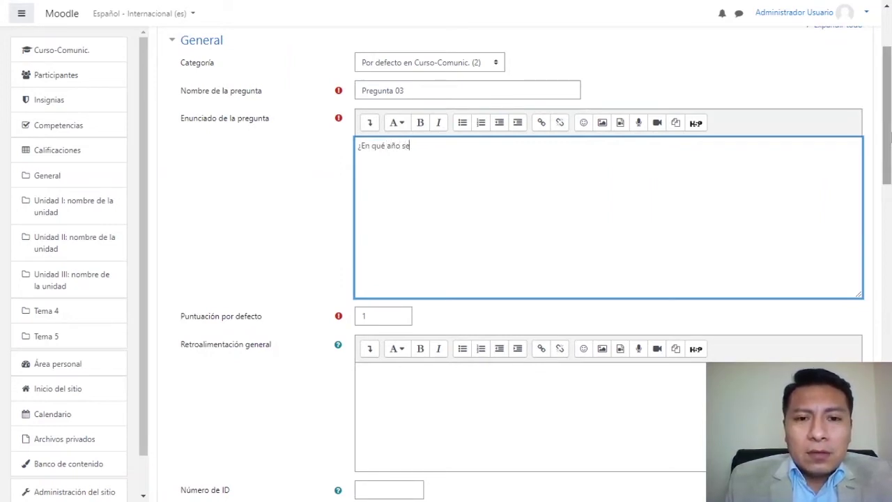
{"action": "type", "text": "ño se "}
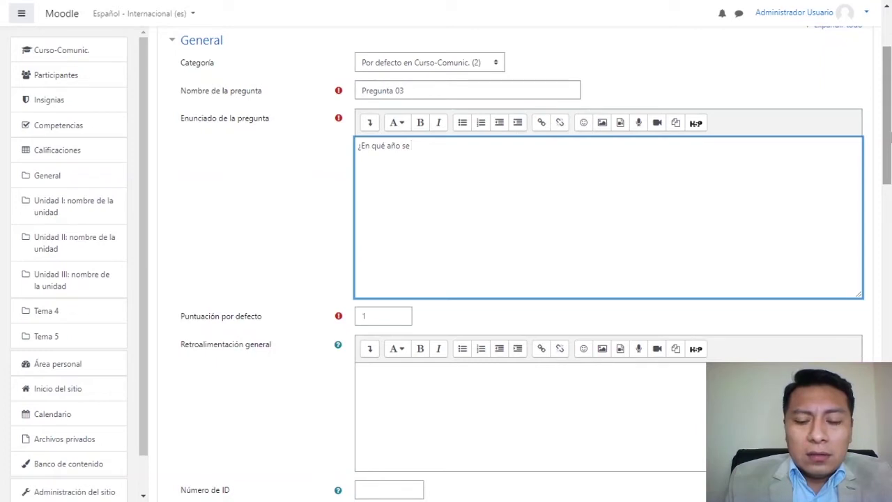
{"action": "type", "text": "inicio "}
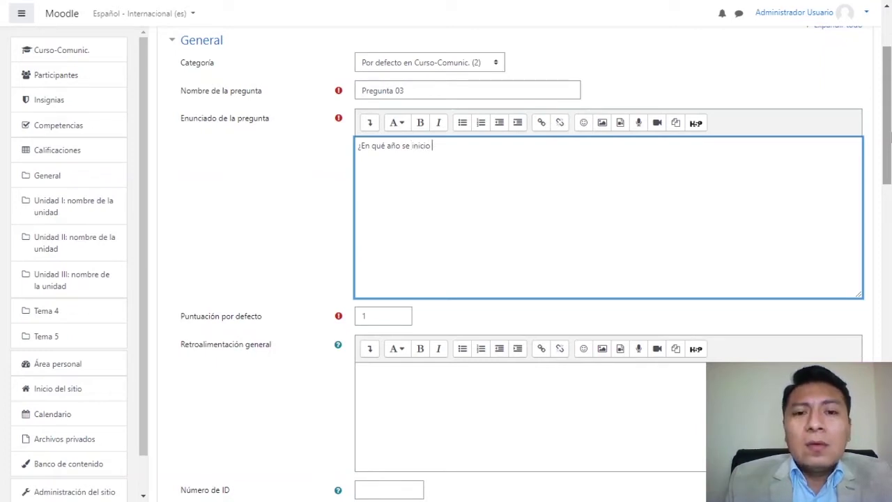
{"action": "type", "text": "la par"}
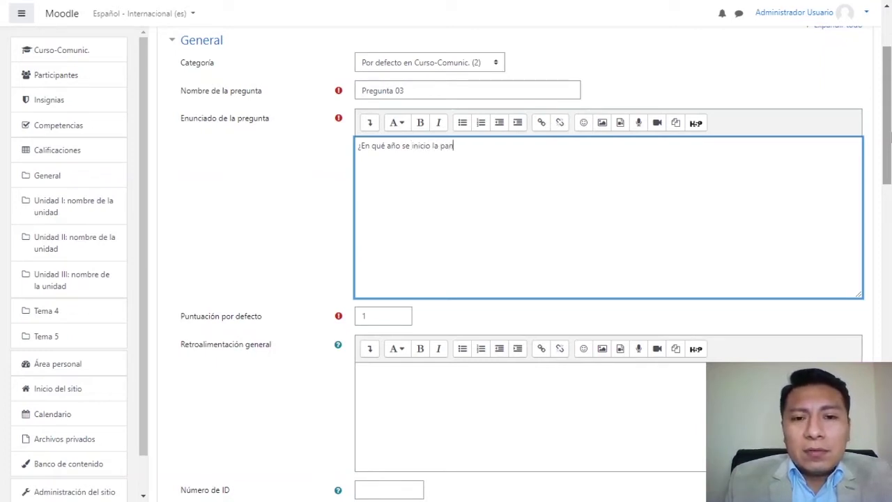
{"action": "key", "text": "BackSpace"}
{"action": "type", "text": "ndemia"}
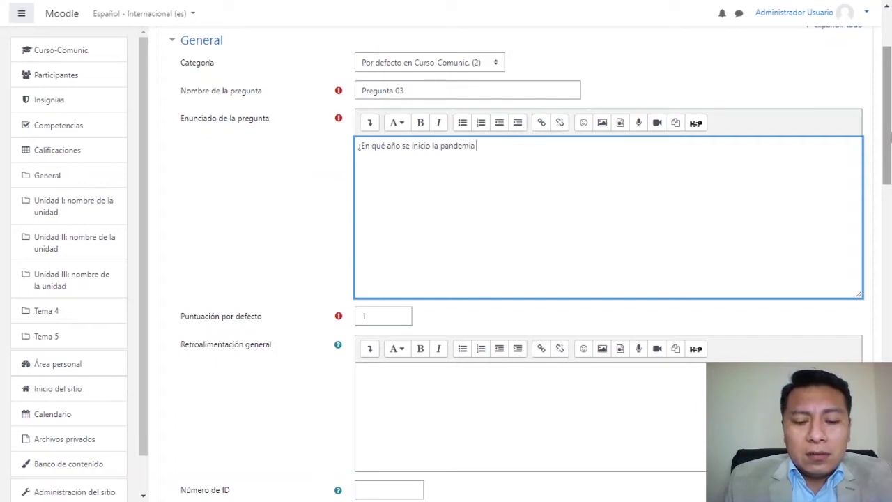
{"action": "type", "text": " COVID1"}
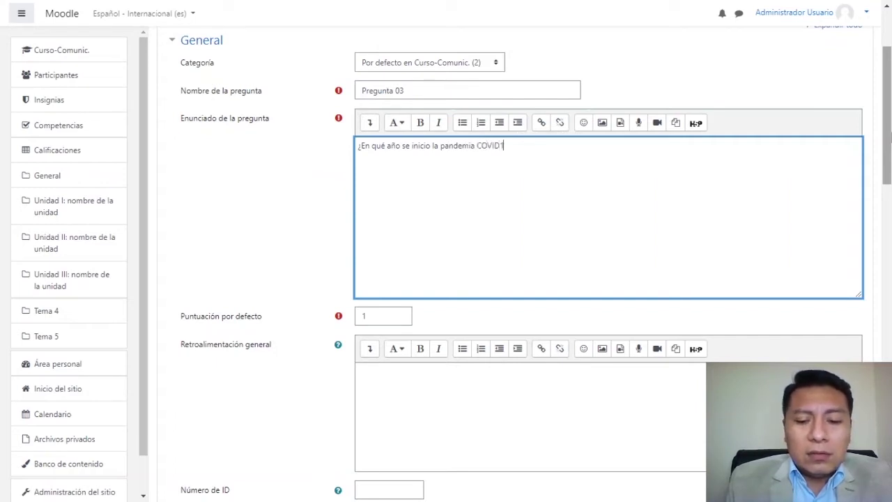
{"action": "type", "text": "9"}
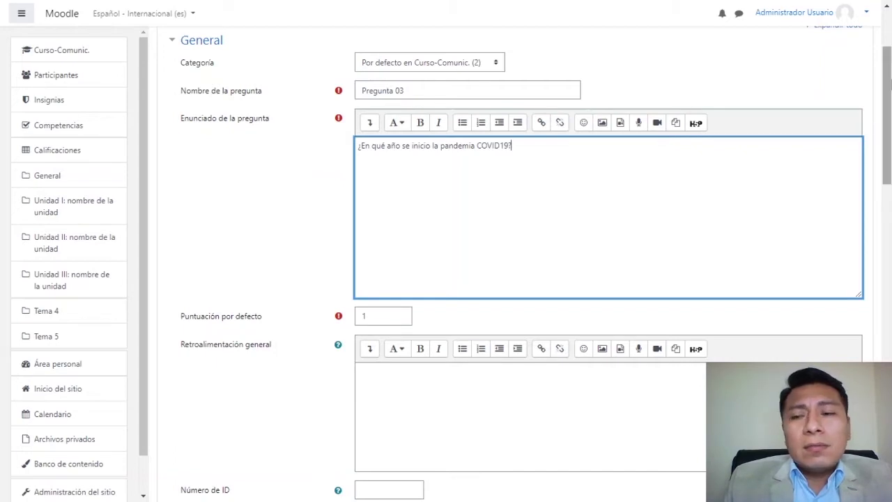
Step: Review the question's answer settings and the numbering styles offered for its choices
{"action": "scroll", "coordinate": [529, 279], "scroll_direction": "down", "scroll_amount": 3}
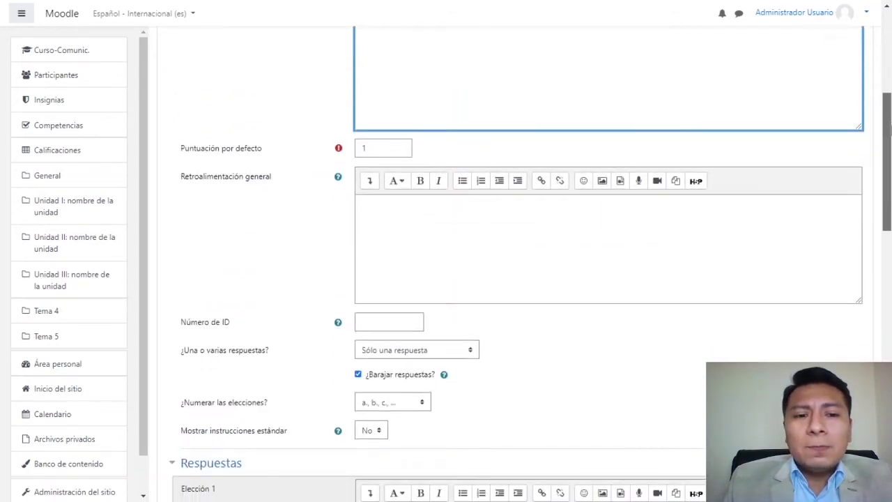
{"action": "scroll", "coordinate": [529, 279], "scroll_direction": "down", "scroll_amount": 2}
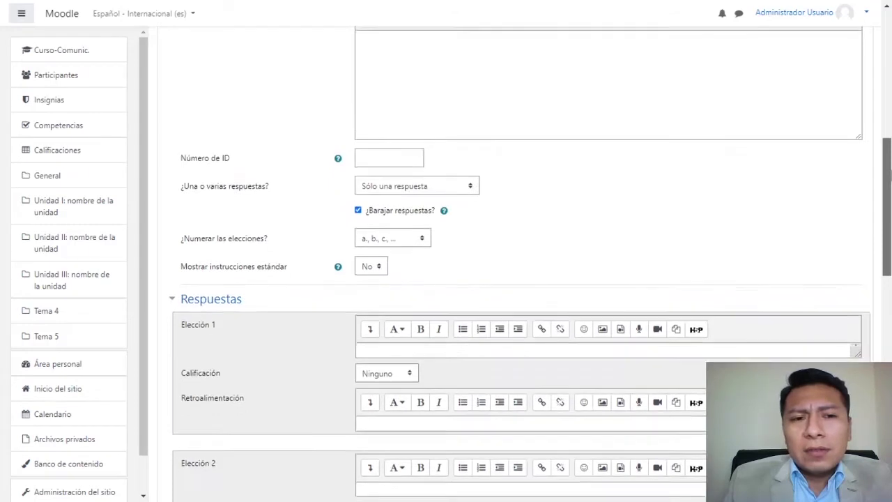
{"action": "scroll", "coordinate": [511, 91], "scroll_direction": "down", "scroll_amount": 1}
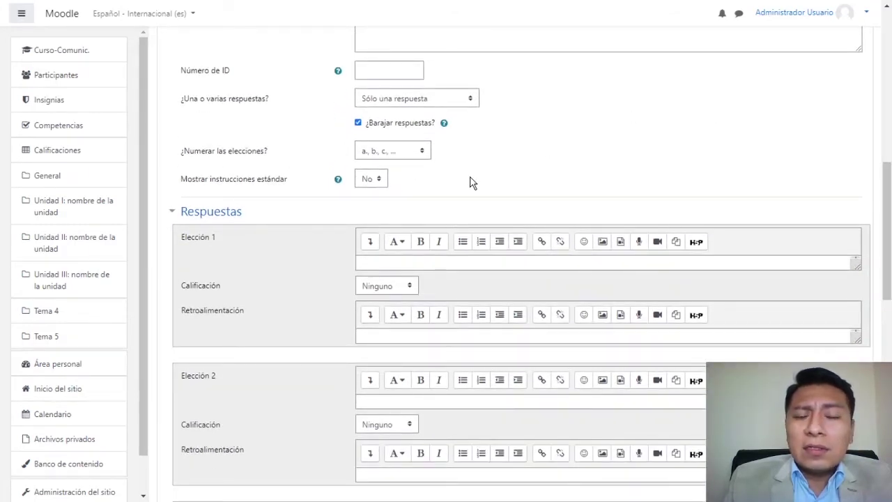
{"action": "left_click", "coordinate": [416, 152]}
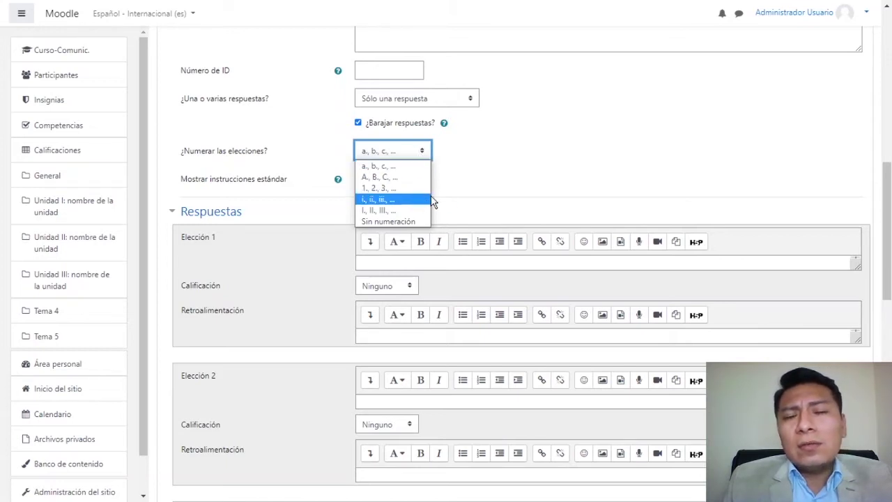
{"action": "left_click", "coordinate": [505, 182]}
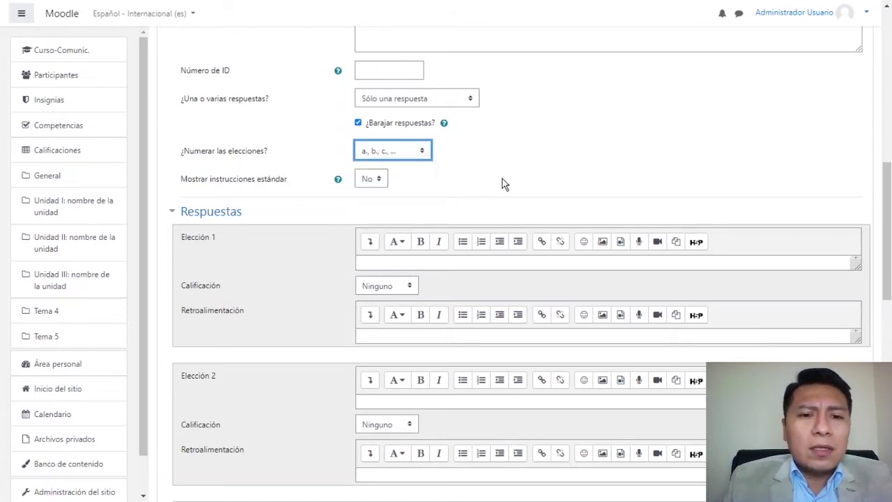
{"action": "left_click", "coordinate": [395, 151]}
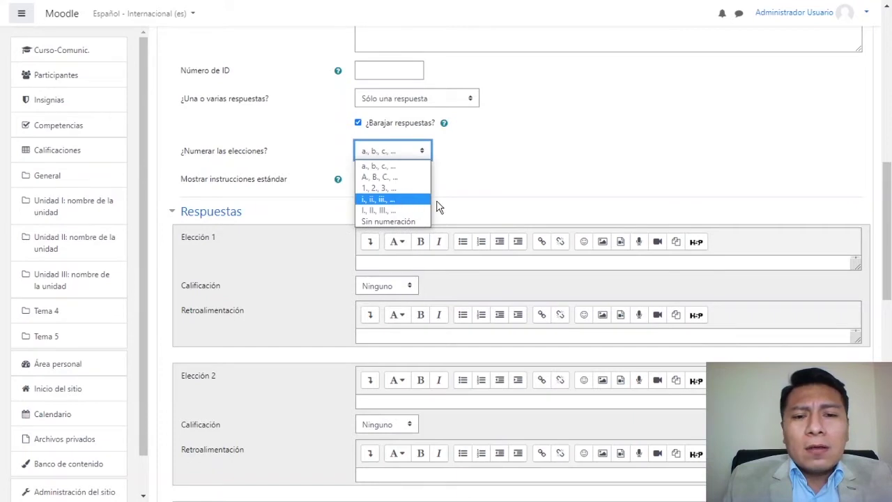
{"action": "left_click", "coordinate": [495, 202]}
Step: Fill in the first three answer choices with 2018, 2019 and 2020, in that order
{"action": "left_click_drag", "start_coordinate": [887, 230], "coordinate": [887, 260]}
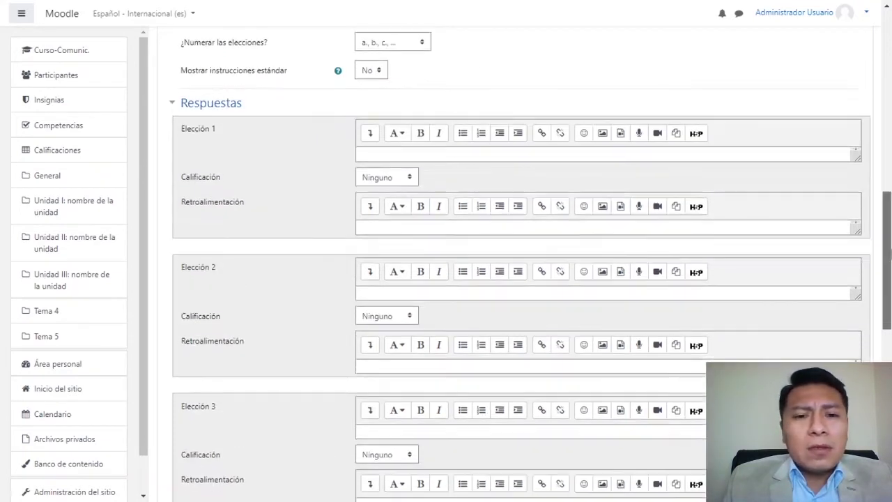
{"action": "left_click", "coordinate": [402, 153]}
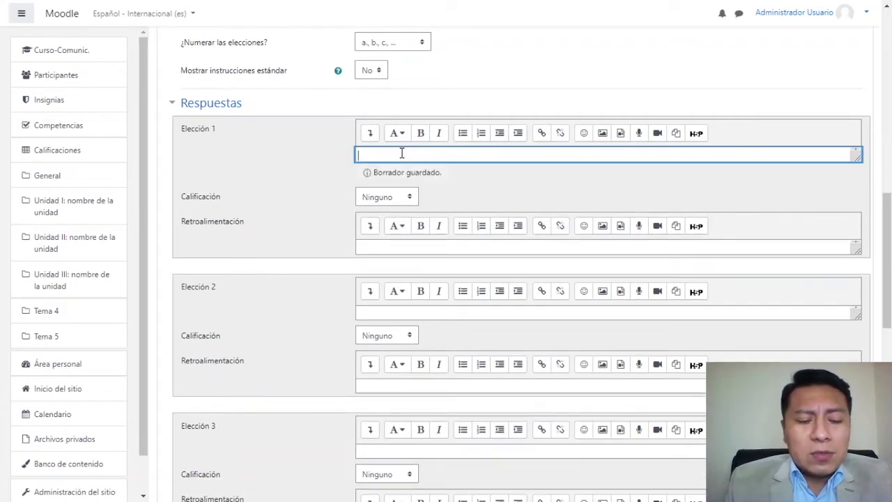
{"action": "type", "text": "2019"}
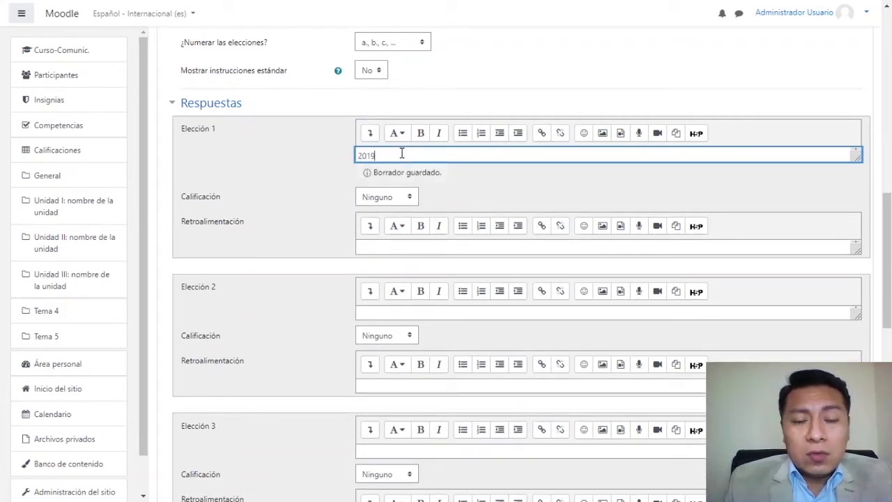
{"action": "key", "text": "BackSpace"}
{"action": "type", "text": "8"}
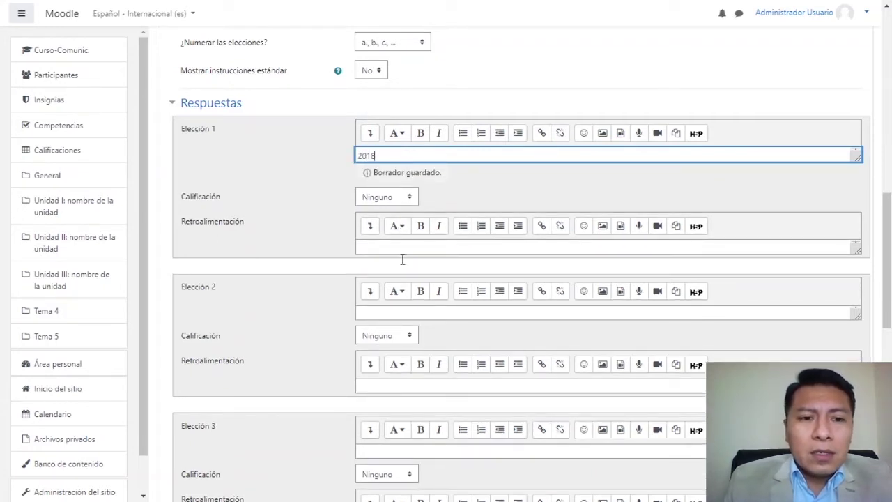
{"action": "left_click", "coordinate": [393, 294]}
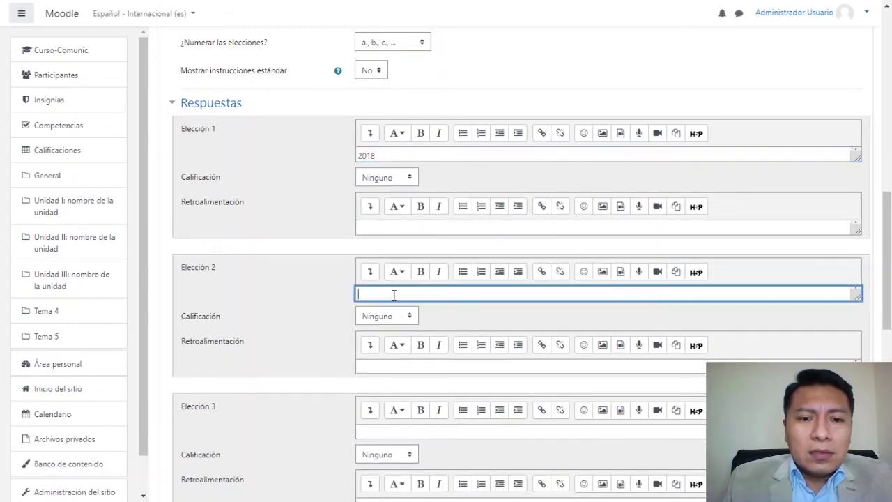
{"action": "type", "text": "2019"}
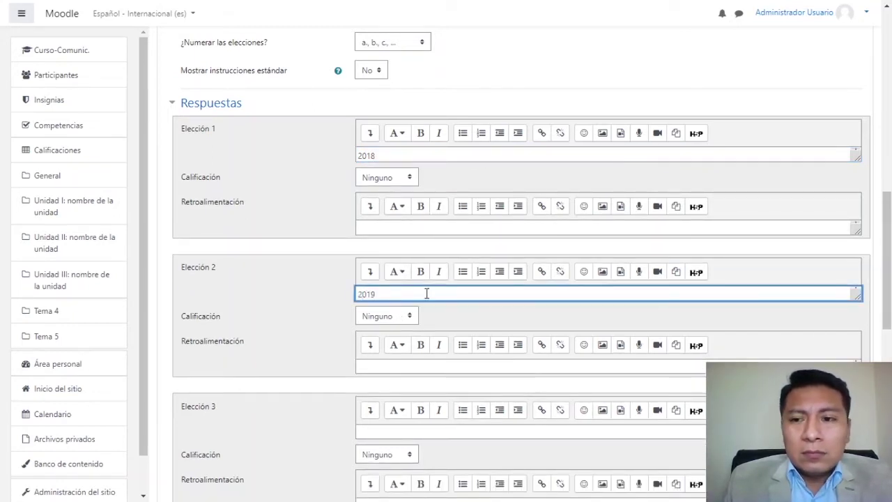
{"action": "left_click_drag", "start_coordinate": [887, 285], "coordinate": [887, 325]}
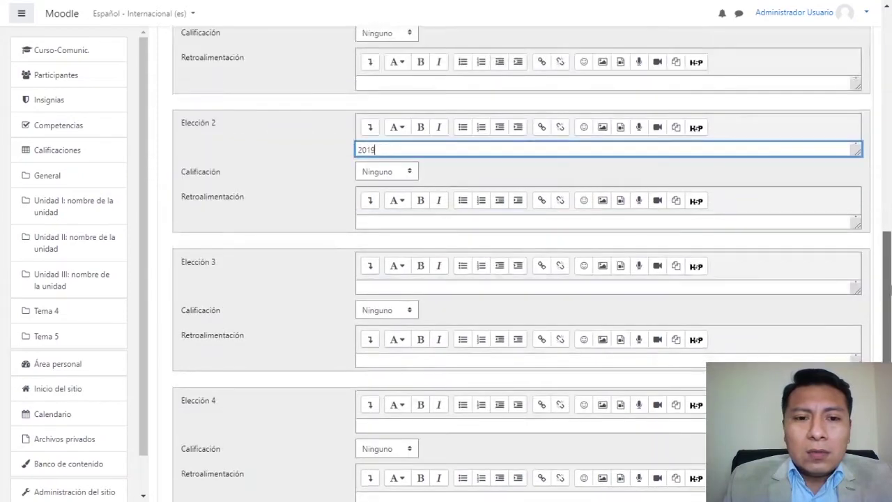
{"action": "left_click", "coordinate": [426, 280]}
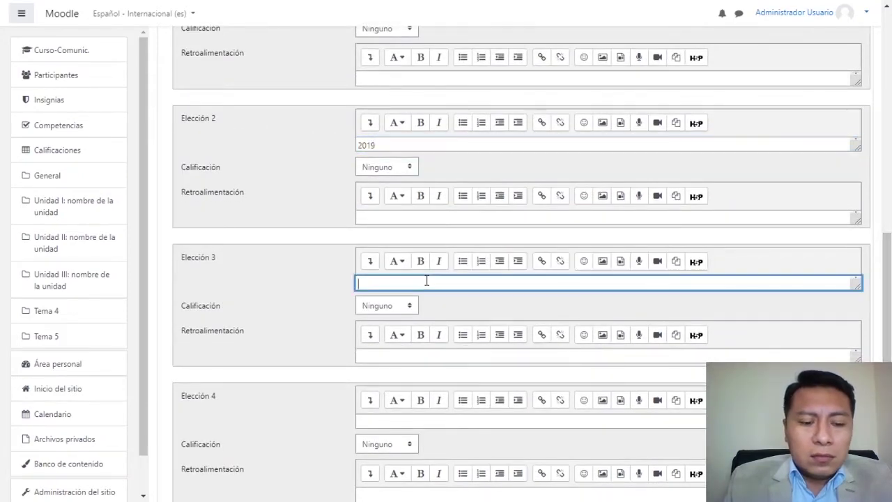
{"action": "type", "text": "2020"}
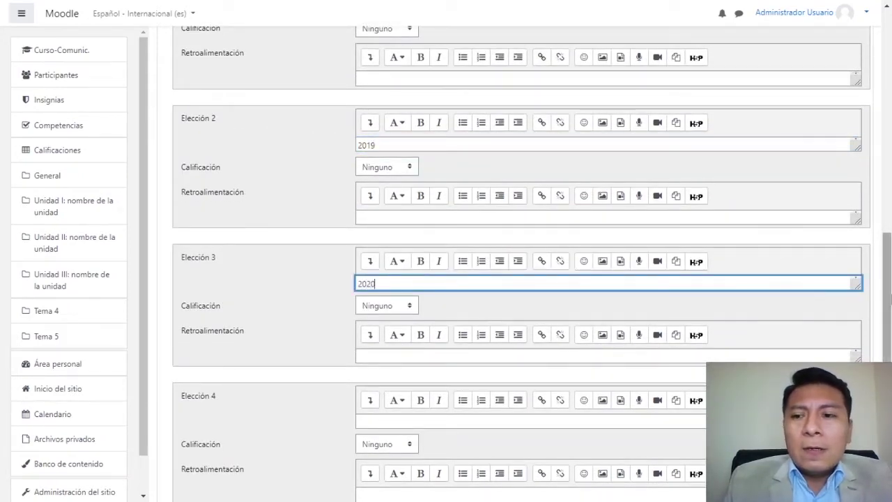
Step: Set the grade of the 2020 answer choice to 100% and save the question
{"action": "left_click_drag", "start_coordinate": [887, 296], "coordinate": [887, 324]}
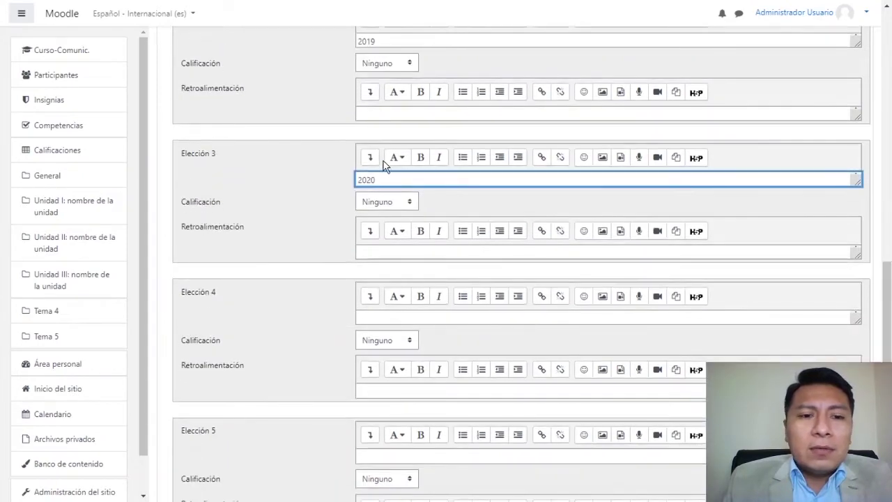
{"action": "left_click", "coordinate": [402, 203]}
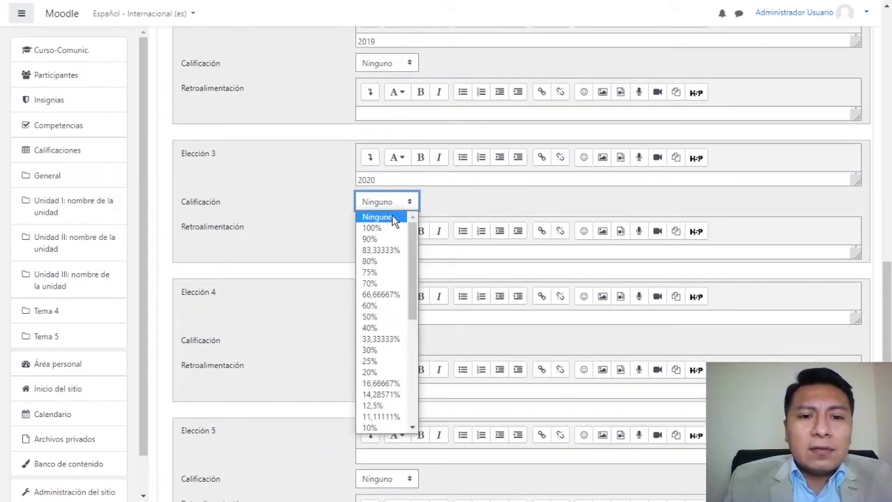
{"action": "left_click", "coordinate": [386, 225]}
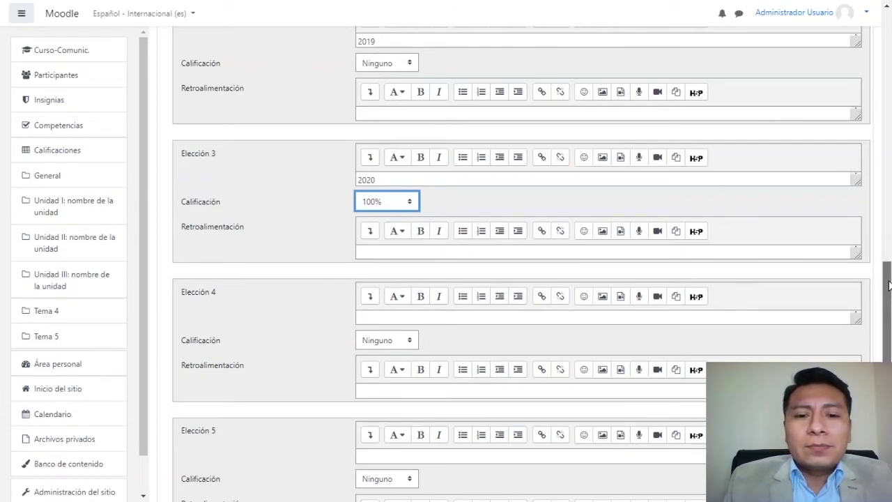
{"action": "left_click_drag", "start_coordinate": [889, 285], "coordinate": [889, 396]}
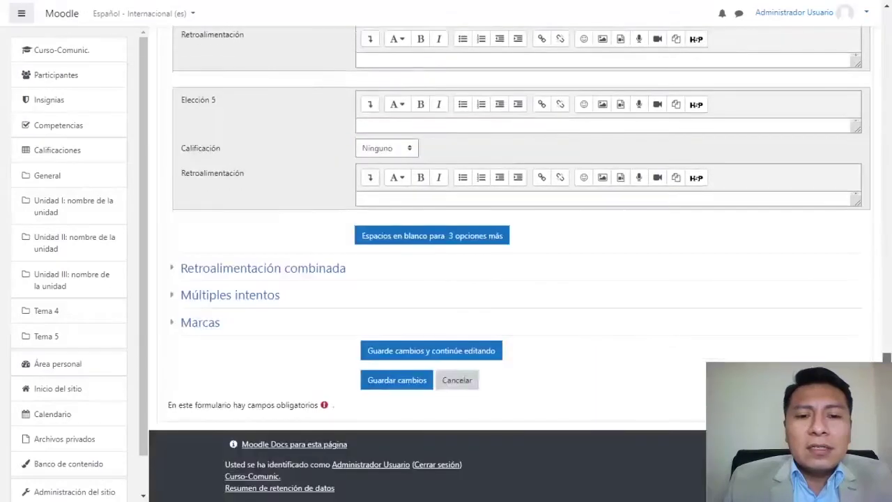
{"action": "left_click", "coordinate": [401, 388]}
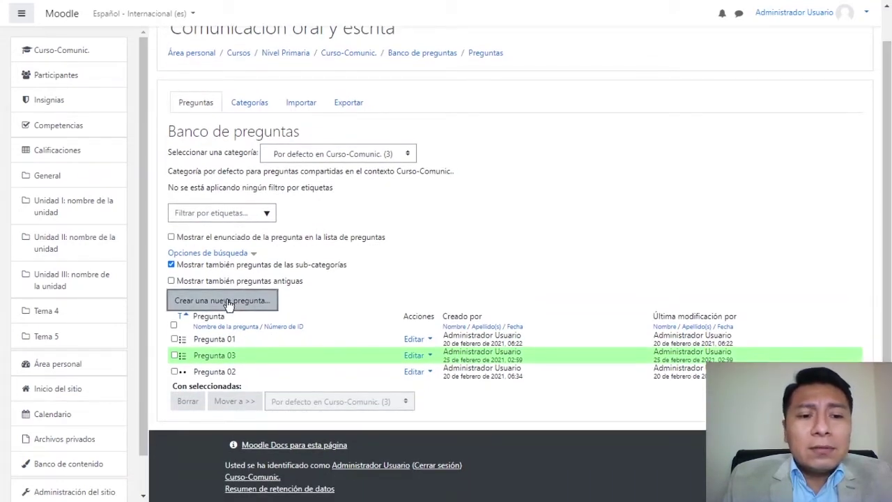
Step: Add a new Verdadero/Falso question to the question bank and name it "Pregunta 04"
{"action": "left_click", "coordinate": [228, 301]}
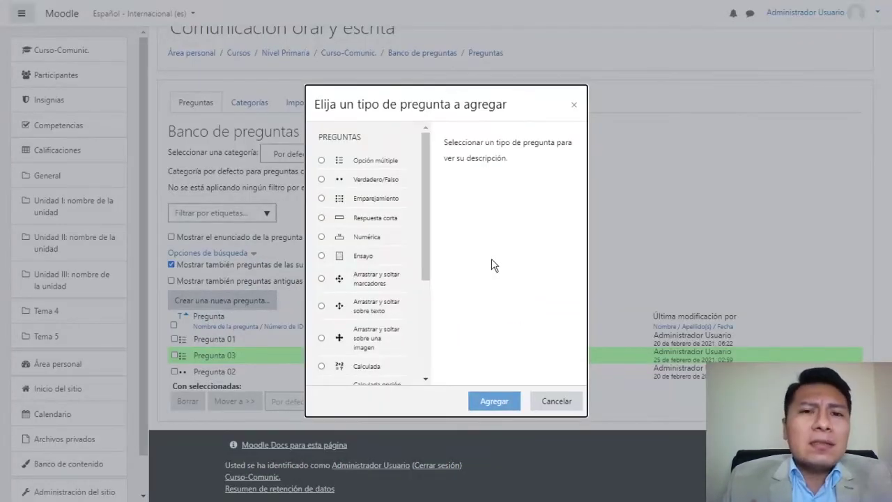
{"action": "left_click", "coordinate": [381, 182]}
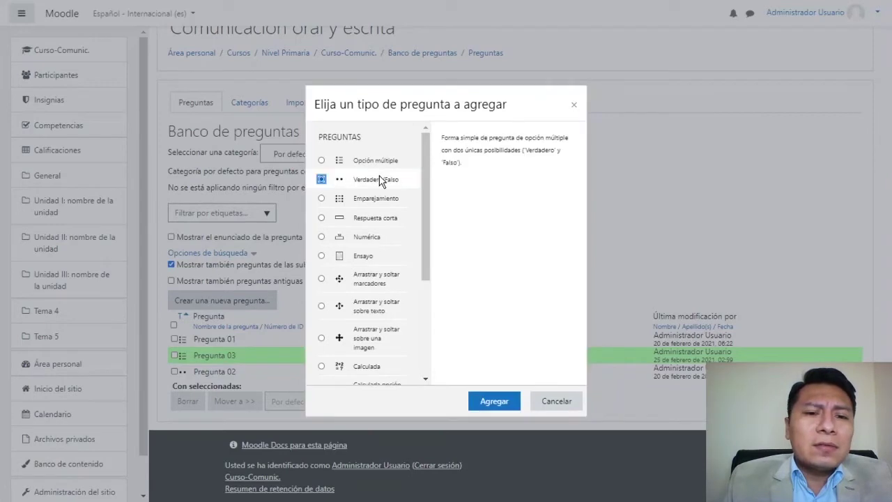
{"action": "left_click", "coordinate": [499, 403]}
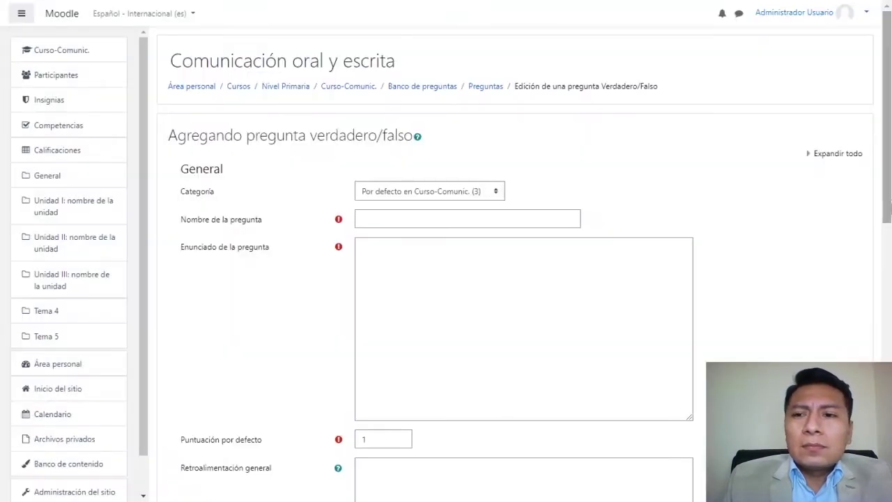
{"action": "scroll", "coordinate": [422, 223], "scroll_direction": "down", "scroll_amount": 1}
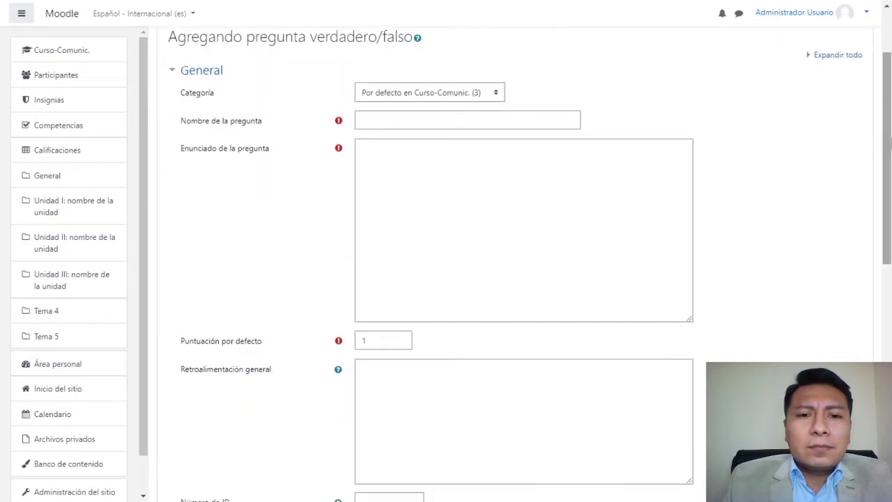
{"action": "left_click", "coordinate": [422, 122]}
{"action": "type", "text": "pRE"}
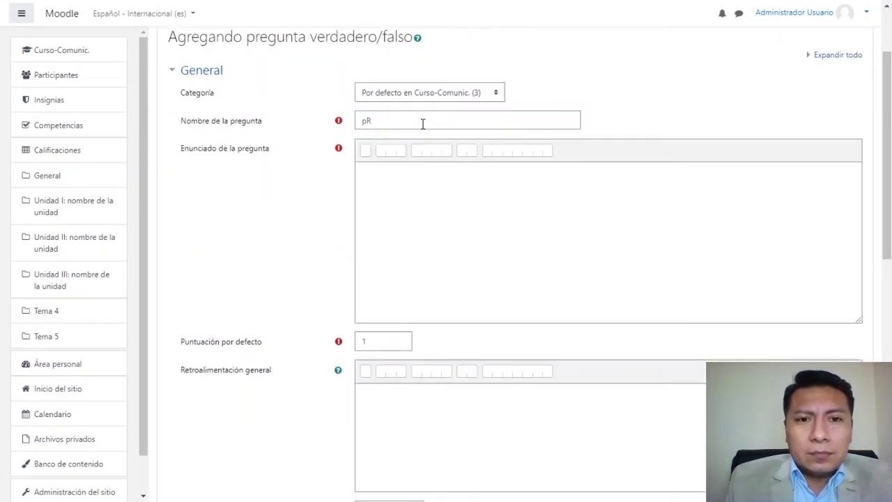
{"action": "left_click", "coordinate": [423, 123]}
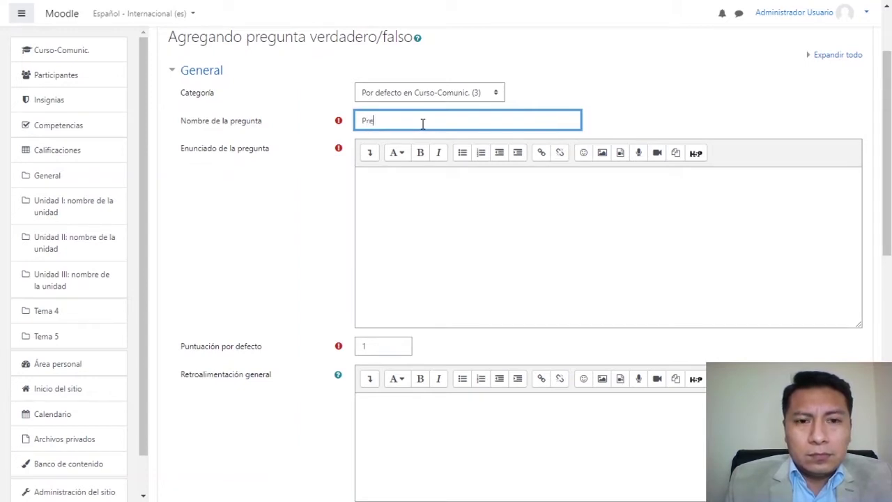
{"action": "type", "text": "Pregunta 04"}
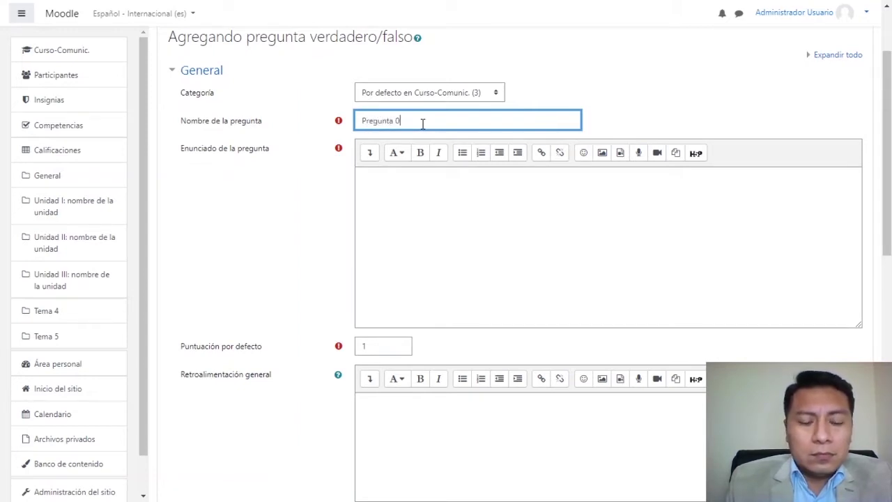
Step: Enter the question text "El Moodle es de código abierto." for Pregunta 04
{"action": "left_click", "coordinate": [425, 209]}
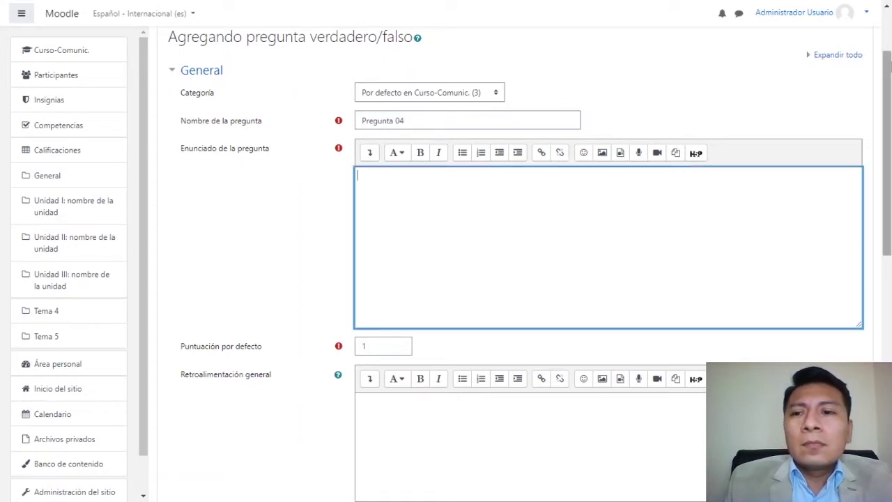
{"action": "left_click_drag", "start_coordinate": [890, 80], "coordinate": [890, 100]}
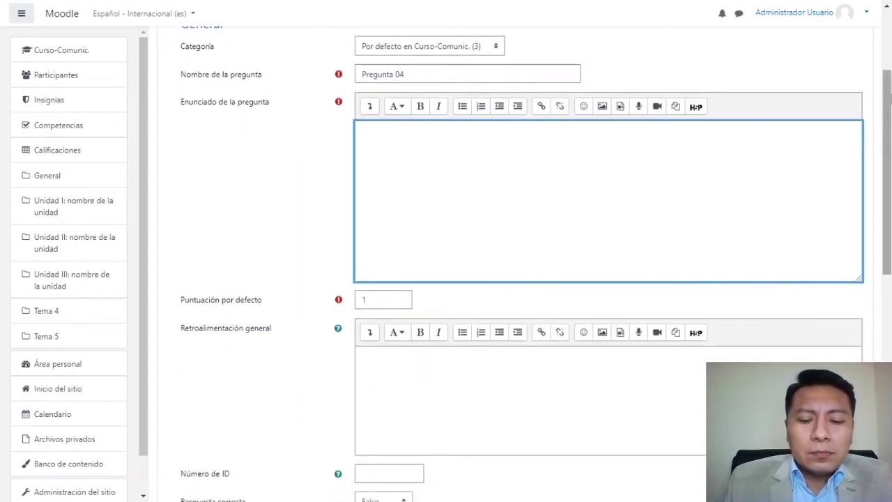
{"action": "type", "text": "El Moodle es"}
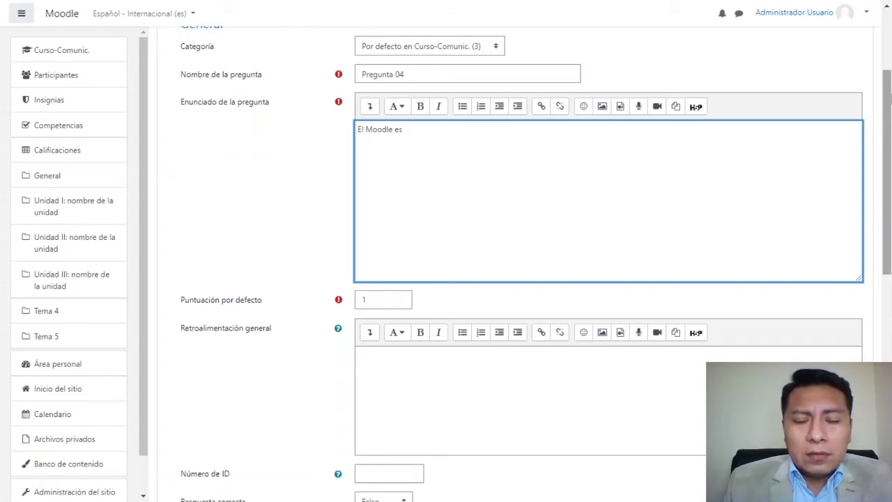
{"action": "type", "text": " de codigo abierto."}
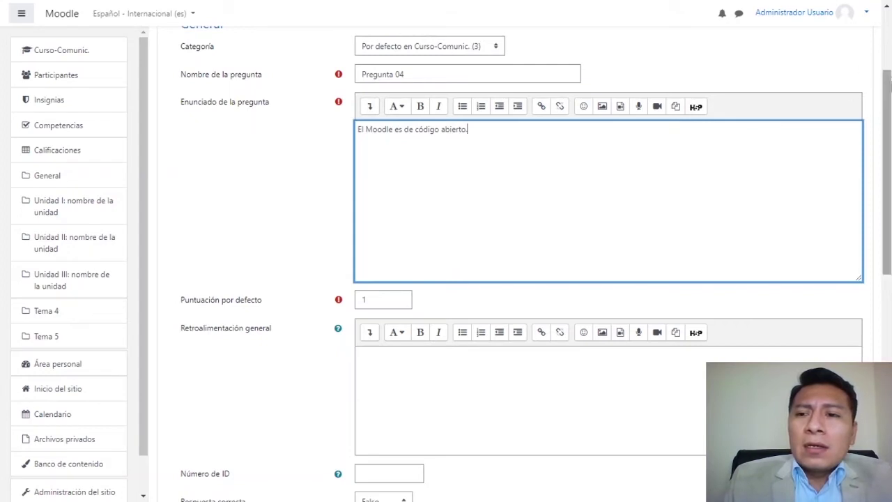
Step: Set the correct answer of the true/false question to Verdadero
{"action": "scroll", "coordinate": [529, 265], "scroll_direction": "down", "scroll_amount": 3}
{"action": "scroll", "coordinate": [530, 265], "scroll_direction": "down", "scroll_amount": 3}
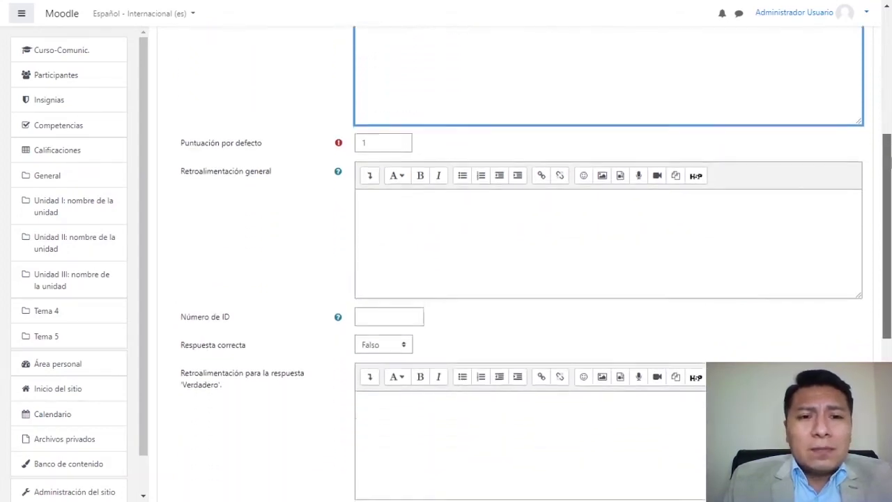
{"action": "scroll", "coordinate": [408, 84], "scroll_direction": "down", "scroll_amount": 3}
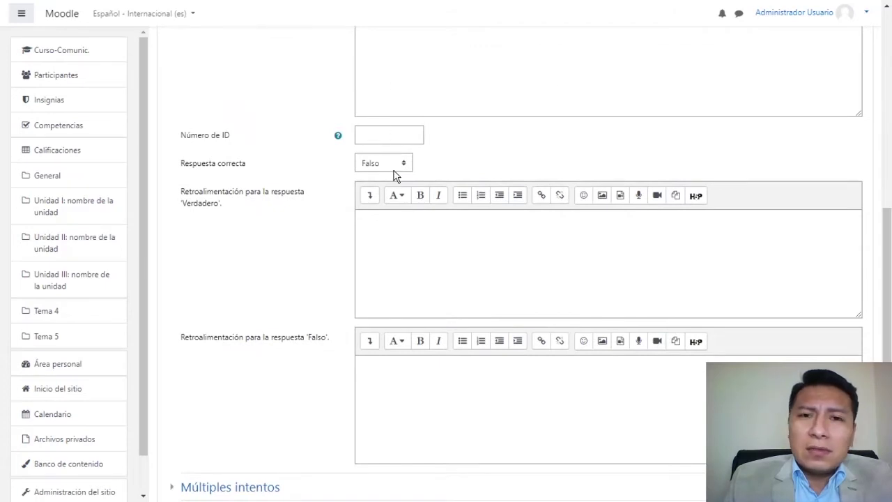
{"action": "left_click", "coordinate": [400, 163]}
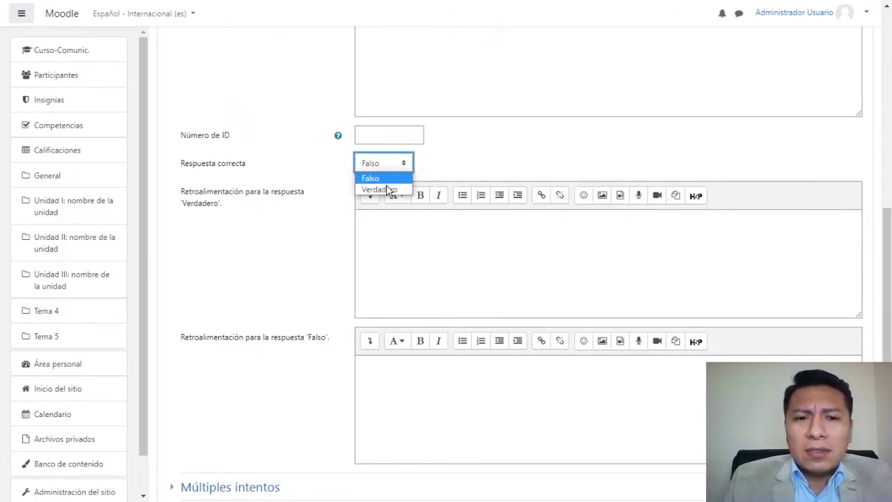
{"action": "left_click", "coordinate": [386, 190]}
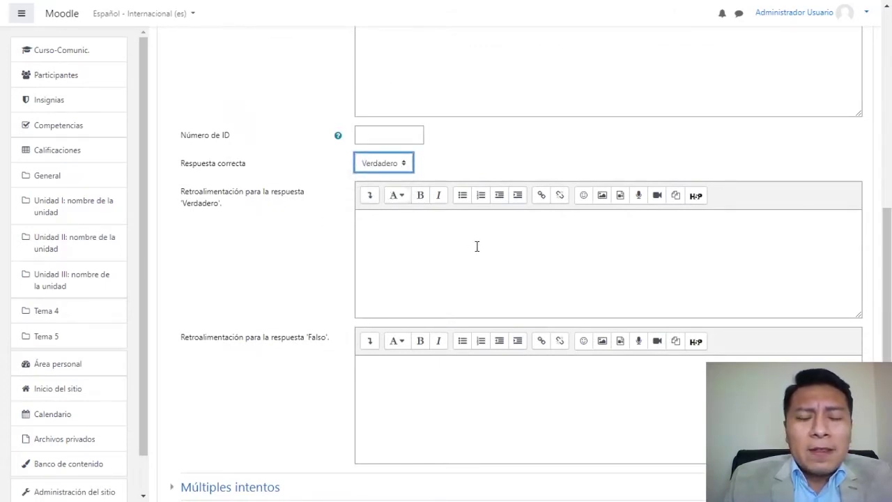
Step: Enter the feedback "¡Correcto!." for the Verdadero answer and "¡Incorrecto!" for the Falso answer
{"action": "left_click", "coordinate": [432, 242]}
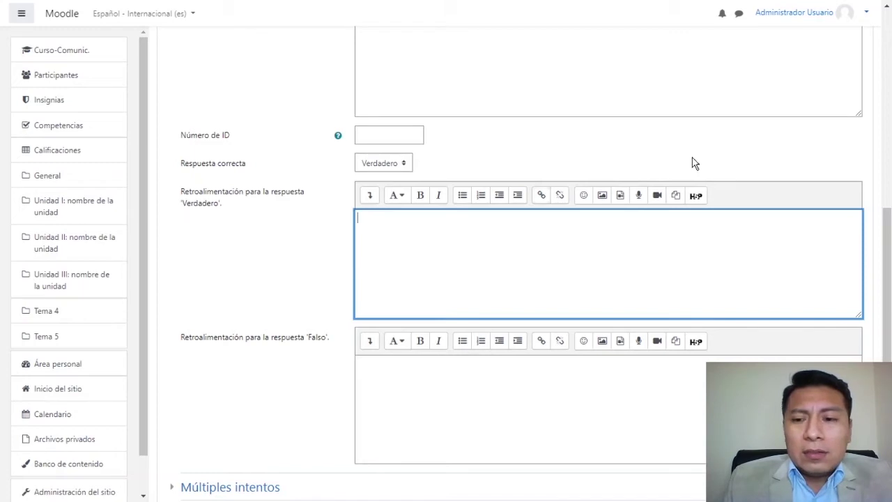
{"action": "scroll", "coordinate": [886, 279], "scroll_direction": "up", "scroll_amount": 1}
{"action": "scroll", "coordinate": [516, 264], "scroll_direction": "down", "scroll_amount": 1}
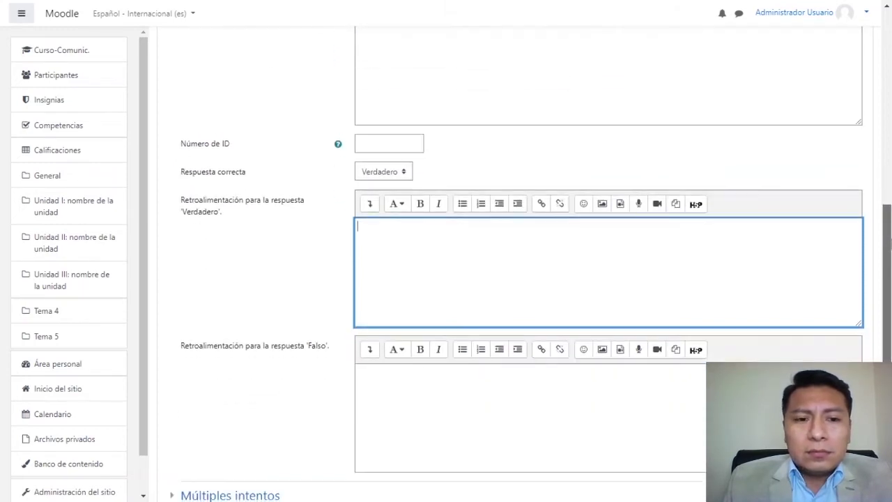
{"action": "scroll", "coordinate": [490, 201], "scroll_direction": "down", "scroll_amount": 1}
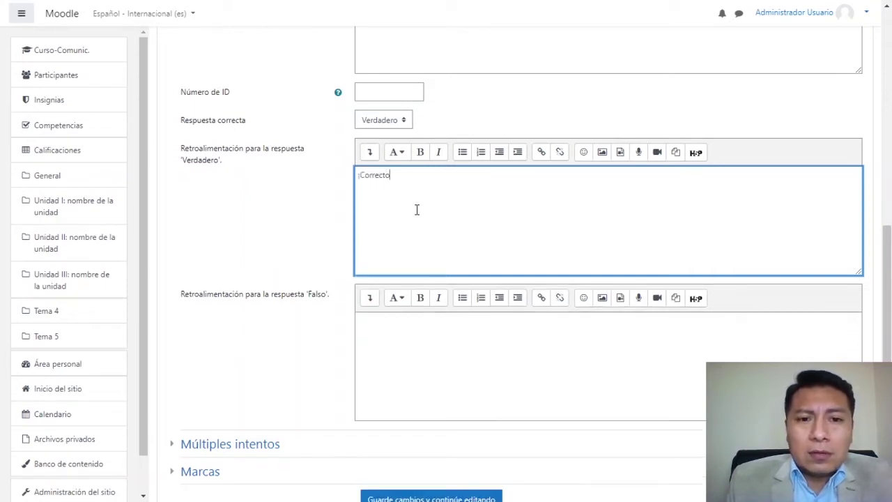
{"action": "left_click", "coordinate": [404, 313]}
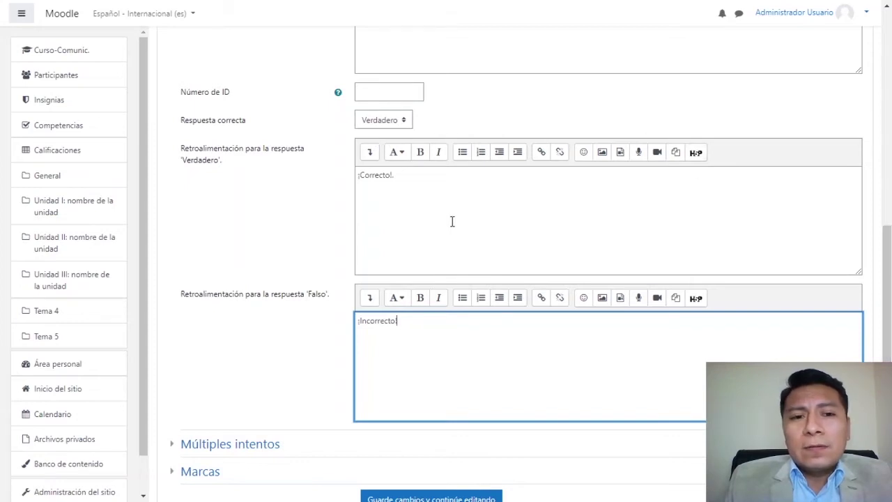
Step: Check the question text once more and save the true/false question
{"action": "left_click_drag", "start_coordinate": [887, 310], "coordinate": [585, 157]}
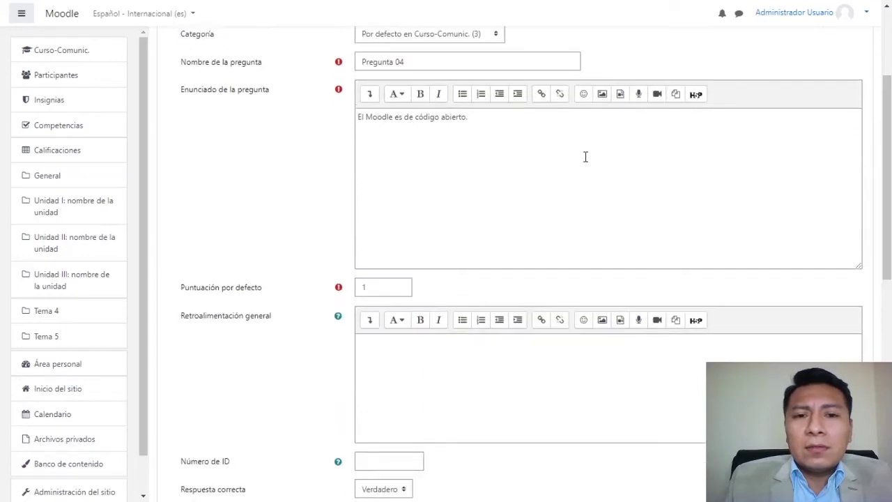
{"action": "left_click", "coordinate": [506, 153]}
{"action": "left_click_drag", "start_coordinate": [886, 177], "coordinate": [887, 389]}
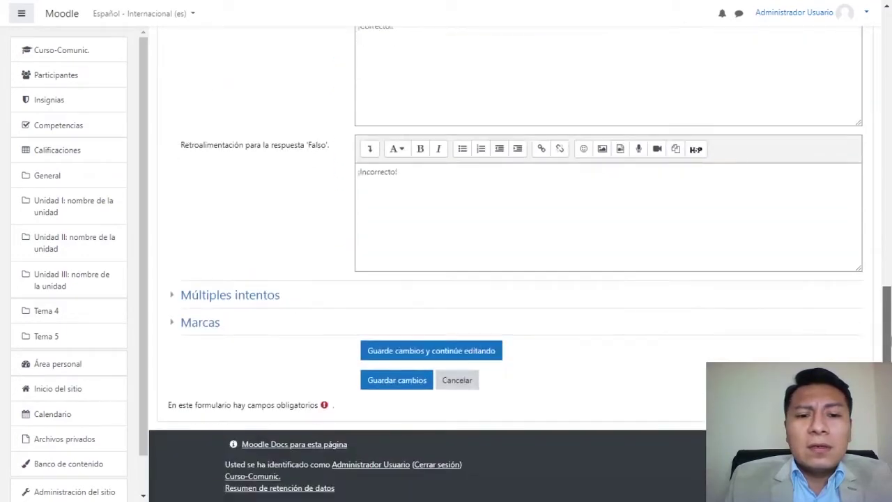
{"action": "left_click", "coordinate": [418, 387]}
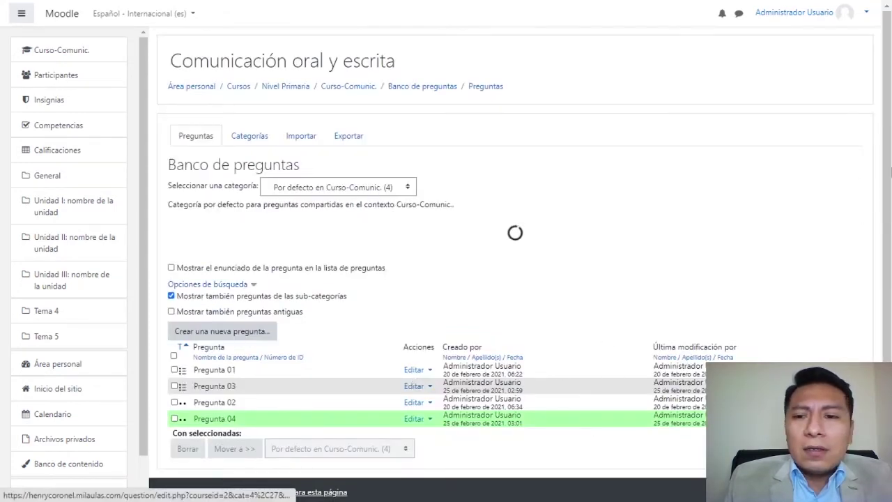
Step: Preview Pregunta 04 from the question bank, answer it with Verdadero and save that response
{"action": "scroll", "coordinate": [890, 218], "scroll_direction": "down", "scroll_amount": 1}
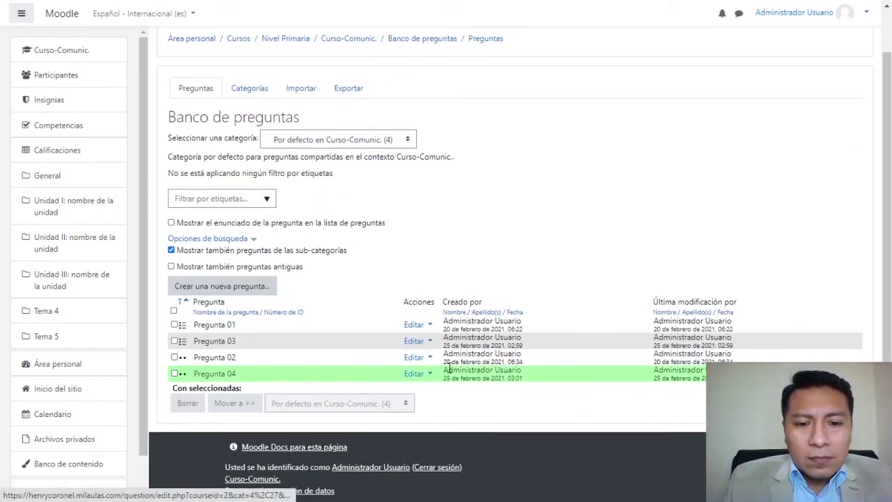
{"action": "left_click", "coordinate": [428, 373]}
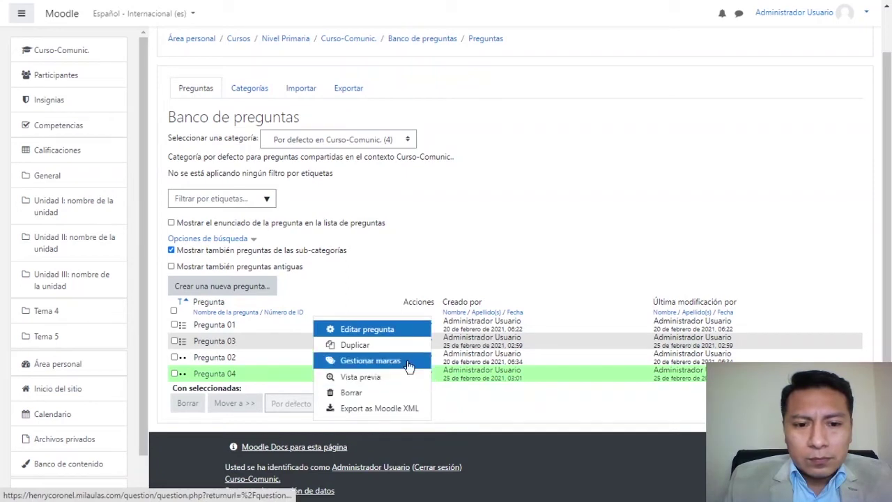
{"action": "left_click", "coordinate": [332, 378]}
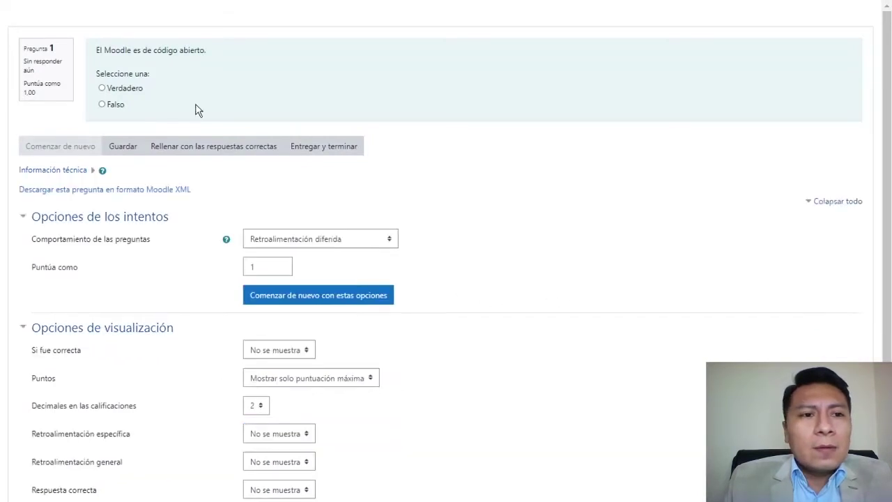
{"action": "left_click", "coordinate": [138, 89]}
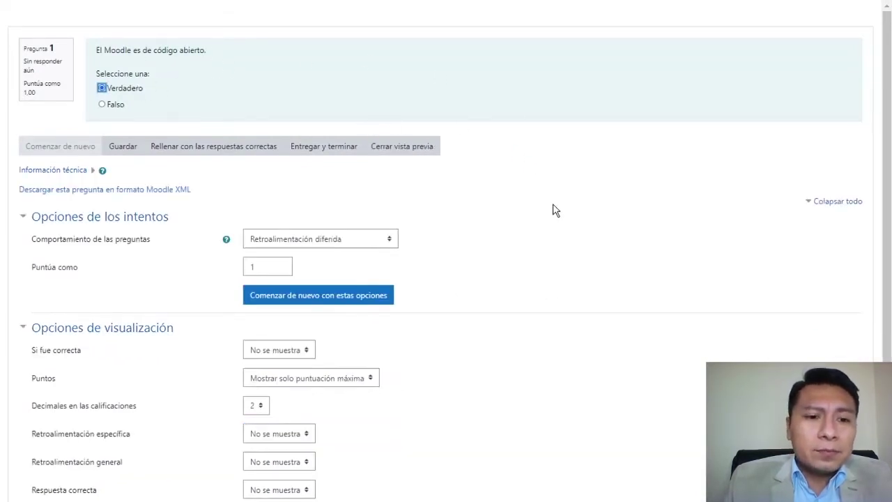
{"action": "left_click", "coordinate": [136, 148]}
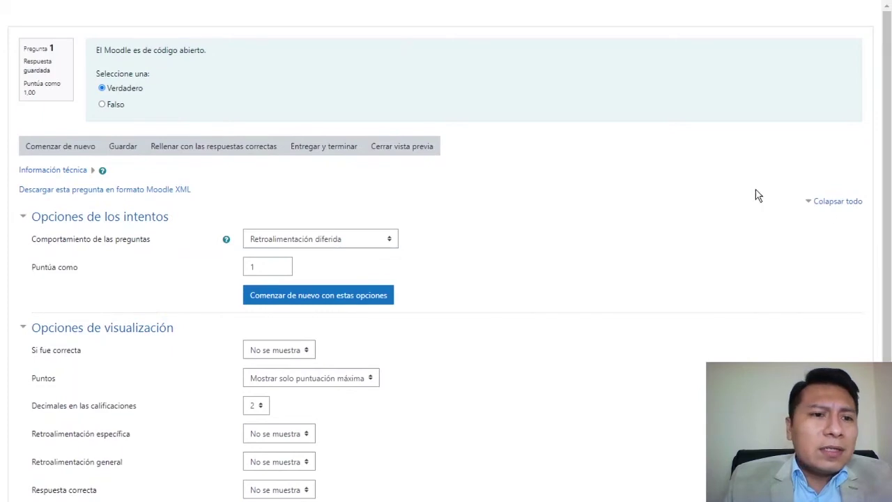
Step: Review the attempt options and display options offered in the question preview
{"action": "scroll", "coordinate": [887, 153], "scroll_direction": "down", "scroll_amount": 1}
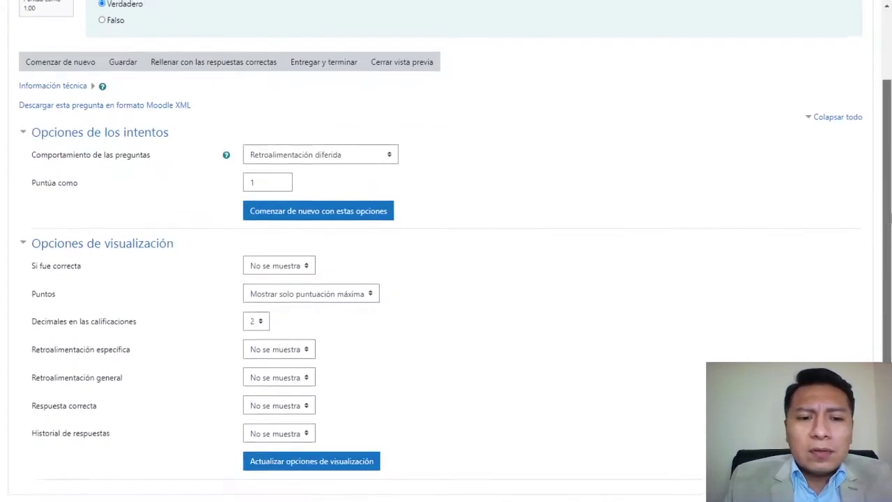
{"action": "scroll", "coordinate": [446, 251], "scroll_direction": "up", "scroll_amount": 1}
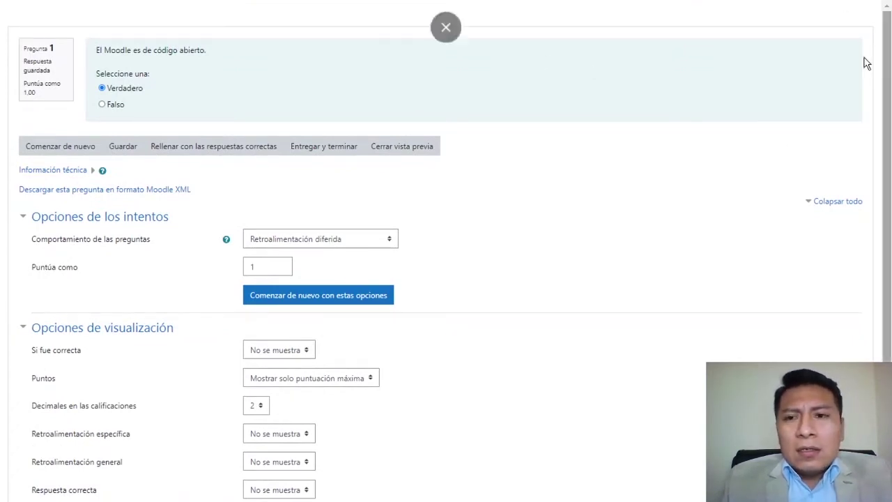
{"action": "scroll", "coordinate": [558, 259], "scroll_direction": "down", "scroll_amount": 2}
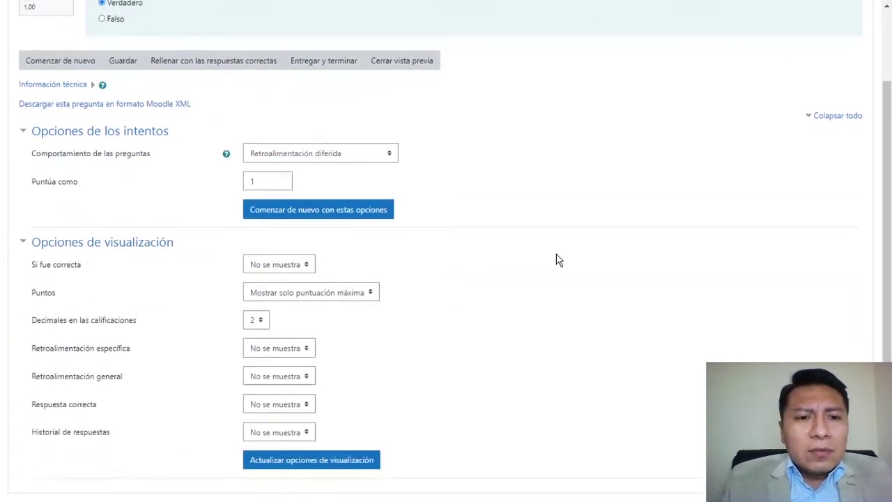
{"action": "scroll", "coordinate": [557, 259], "scroll_direction": "up", "scroll_amount": 1}
{"action": "scroll", "coordinate": [557, 260], "scroll_direction": "down", "scroll_amount": 1}
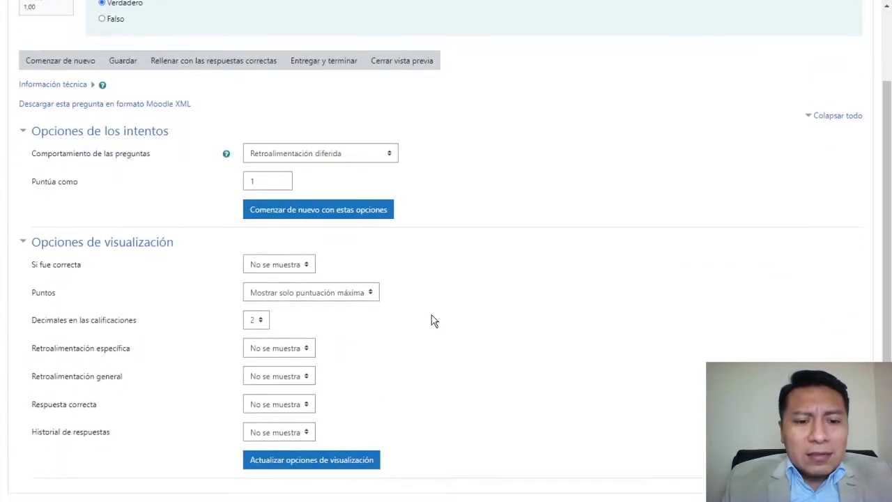
{"action": "scroll", "coordinate": [486, 385], "scroll_direction": "up", "scroll_amount": 2}
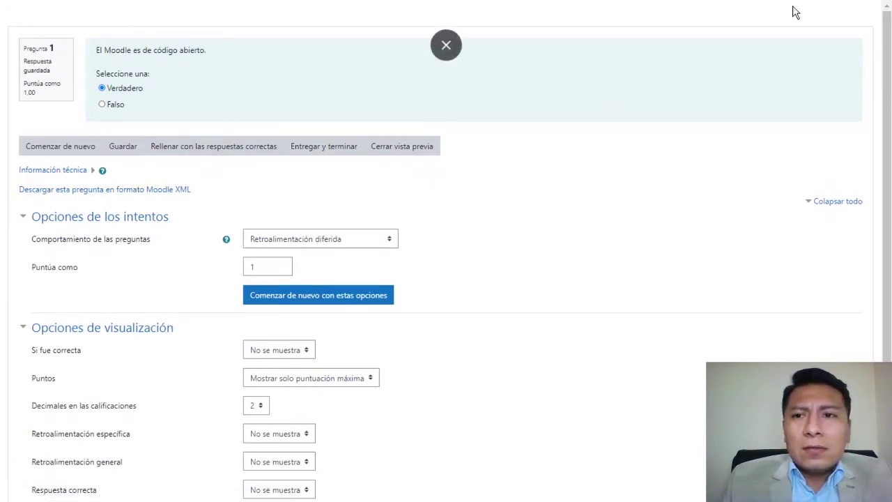
Step: Return to the question bank and open the page for importing questions from a file
{"action": "key", "text": "ctrl+Tab"}
{"action": "key", "text": "ctrl+Tab"}
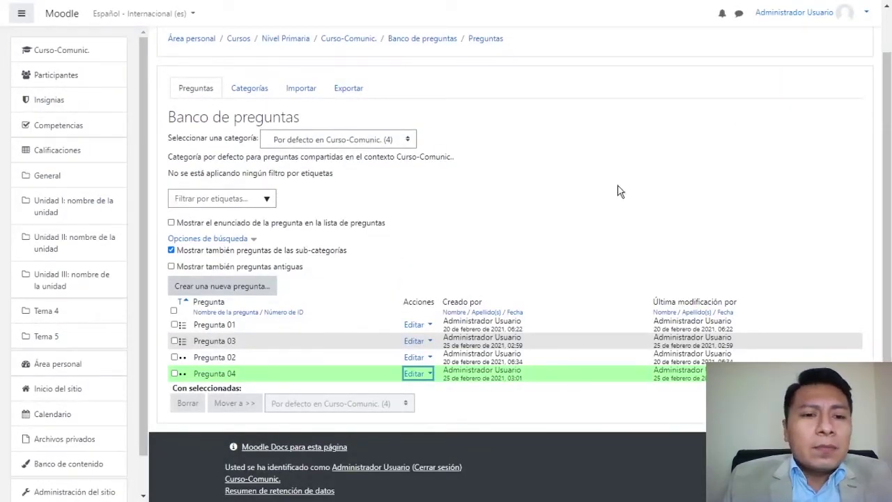
{"action": "scroll", "coordinate": [679, 174], "scroll_direction": "up", "scroll_amount": 1}
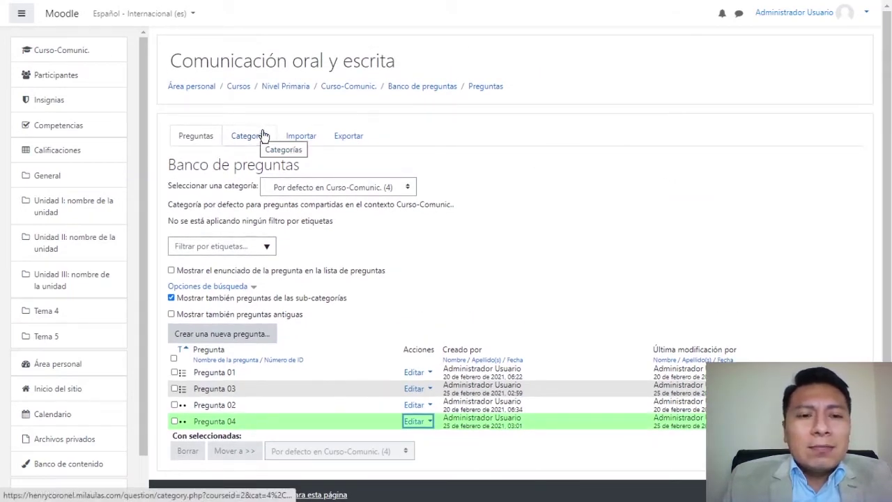
{"action": "left_click", "coordinate": [298, 139]}
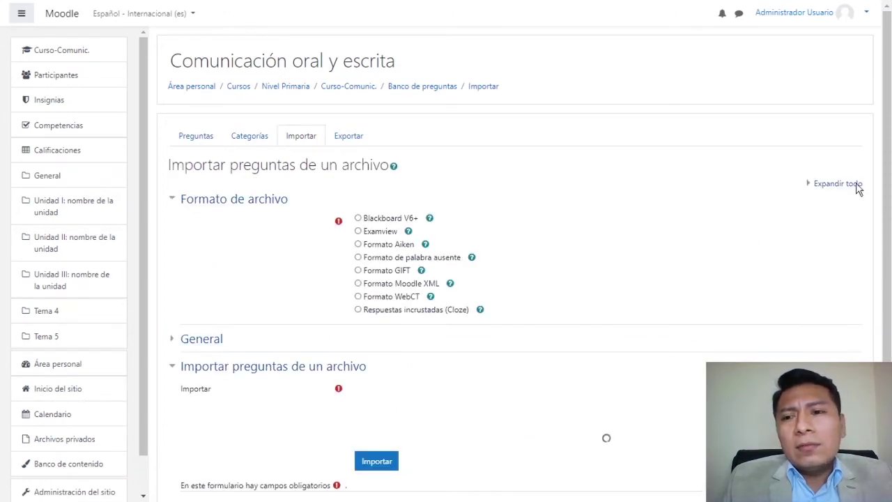
Step: Look over the available import formats, then consult the Moodle documentation page on Formato GIFT from its beginning
{"action": "scroll", "coordinate": [885, 160], "scroll_direction": "down", "scroll_amount": 1}
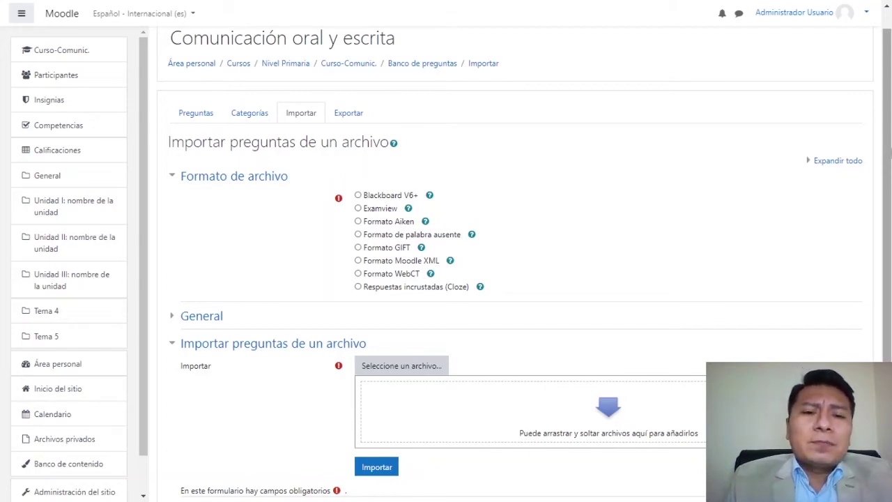
{"action": "left_click_drag", "start_coordinate": [889, 143], "coordinate": [888, 164]}
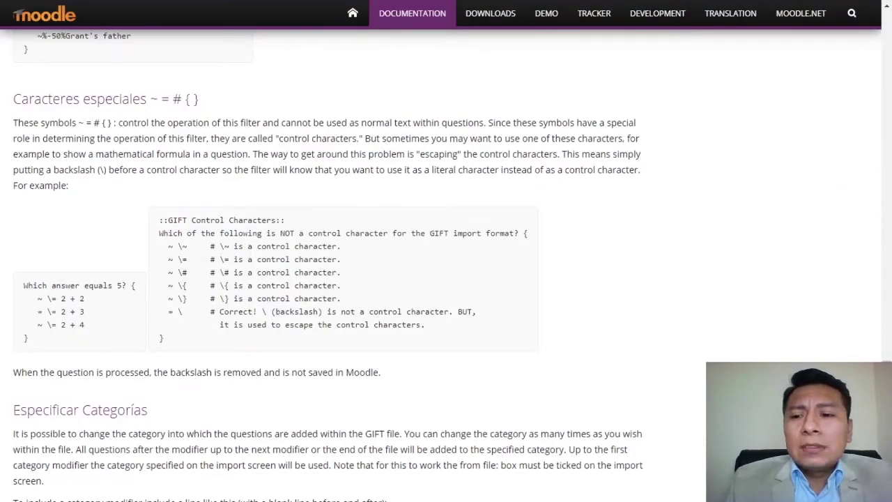
{"action": "scroll", "coordinate": [446, 278], "scroll_direction": "up", "scroll_amount": 20}
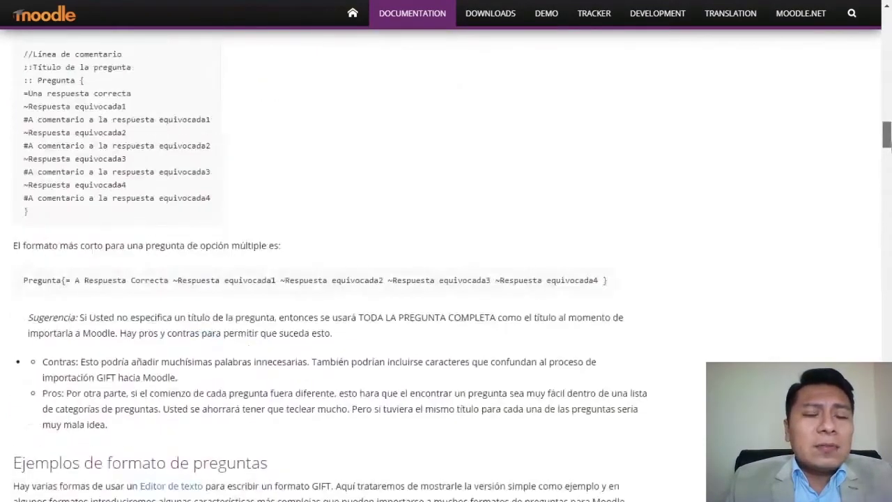
{"action": "scroll", "coordinate": [246, 150], "scroll_direction": "up", "scroll_amount": 10}
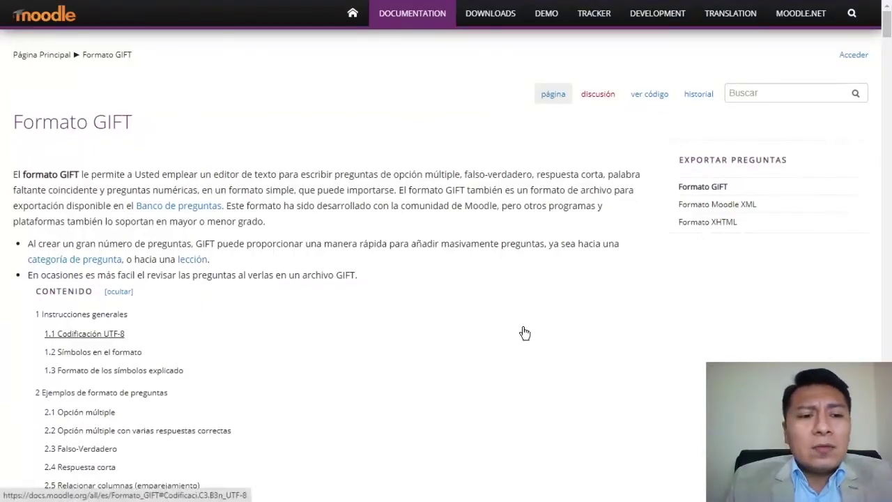
Step: Read the GIFT contents list, general instructions, UTF-8 encoding notes, symbol table and first quick examples
{"action": "scroll", "coordinate": [524, 333], "scroll_direction": "down", "scroll_amount": 1}
{"action": "scroll", "coordinate": [525, 332], "scroll_direction": "down", "scroll_amount": 7}
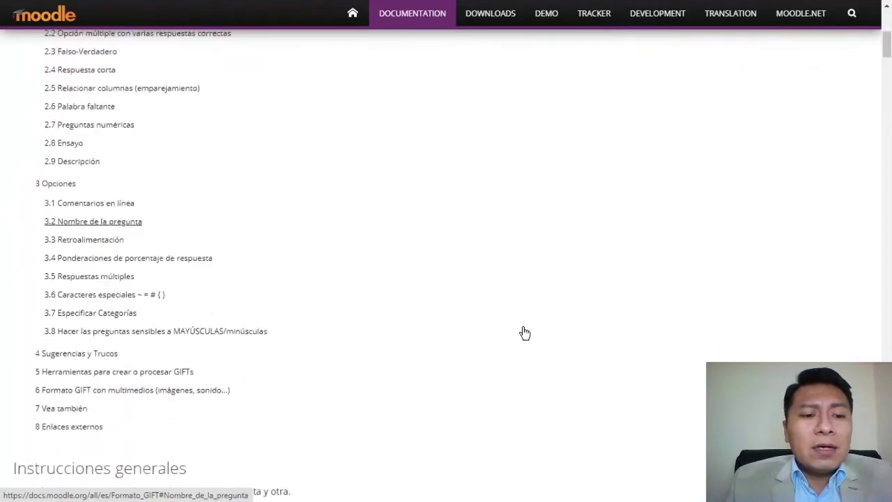
{"action": "scroll", "coordinate": [525, 332], "scroll_direction": "down", "scroll_amount": 3}
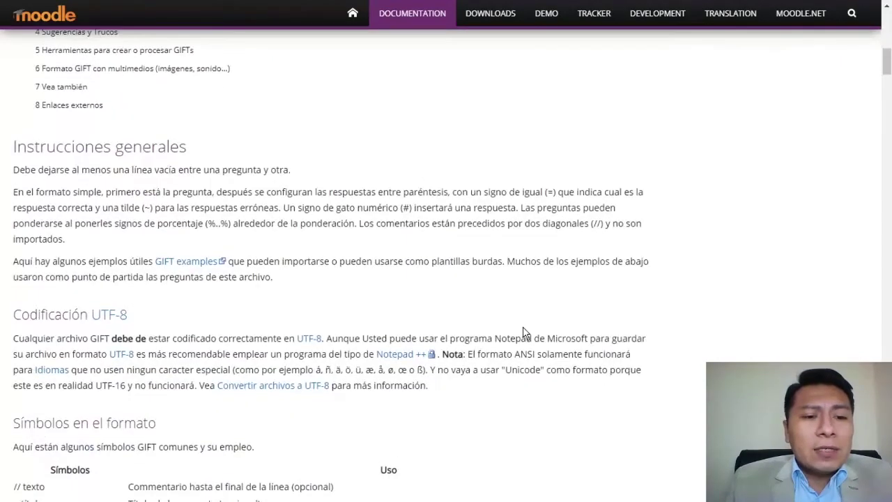
{"action": "scroll", "coordinate": [524, 333], "scroll_direction": "down", "scroll_amount": 3}
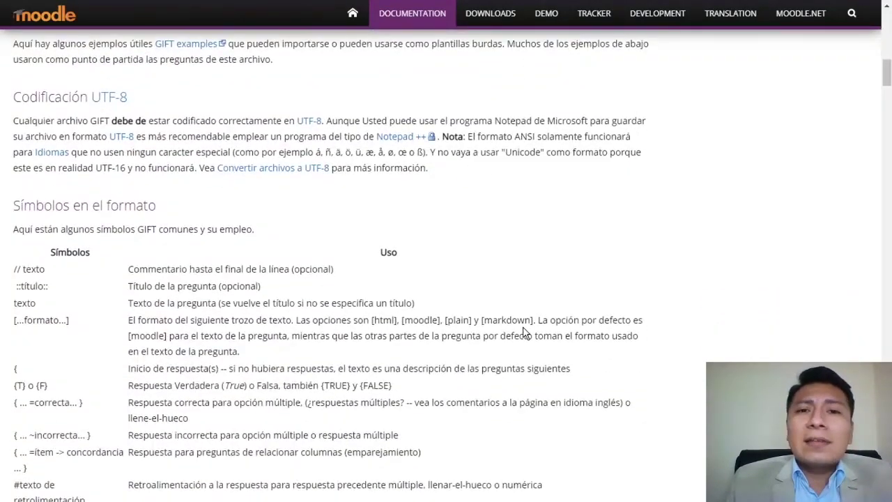
{"action": "scroll", "coordinate": [524, 332], "scroll_direction": "down", "scroll_amount": 2}
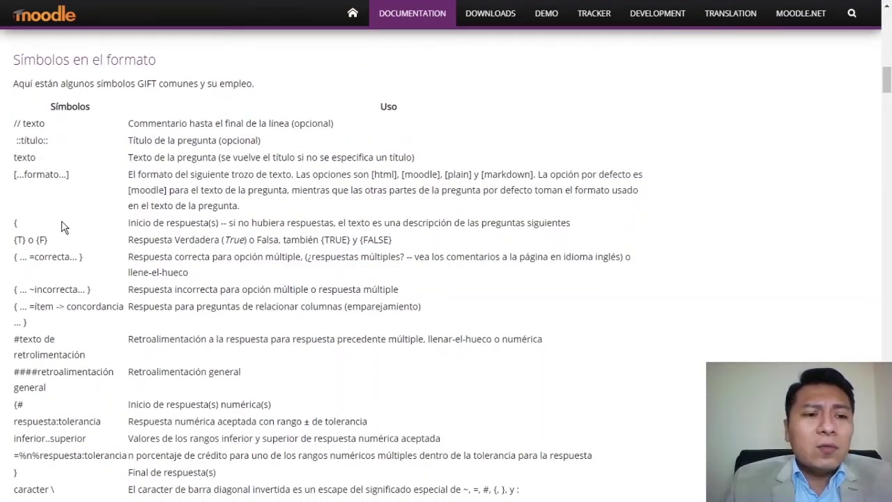
{"action": "scroll", "coordinate": [62, 226], "scroll_direction": "down", "scroll_amount": 4}
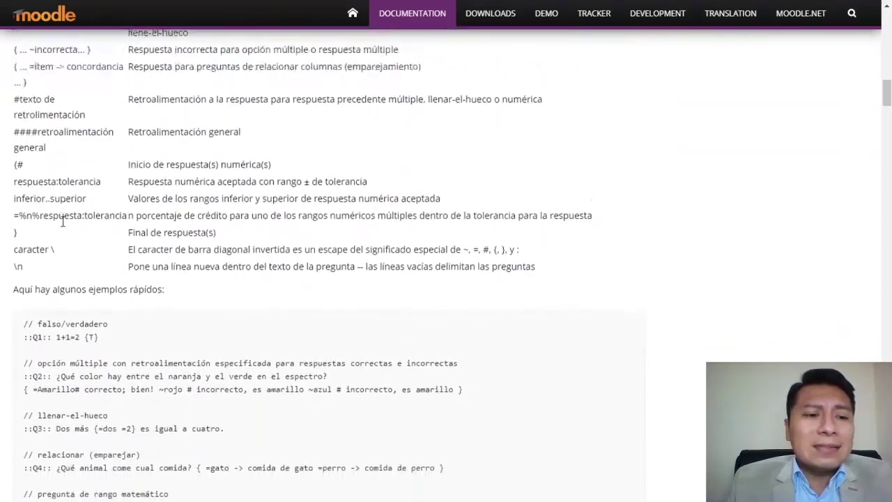
{"action": "scroll", "coordinate": [62, 221], "scroll_direction": "down", "scroll_amount": 1}
{"action": "scroll", "coordinate": [89, 302], "scroll_direction": "down", "scroll_amount": 1}
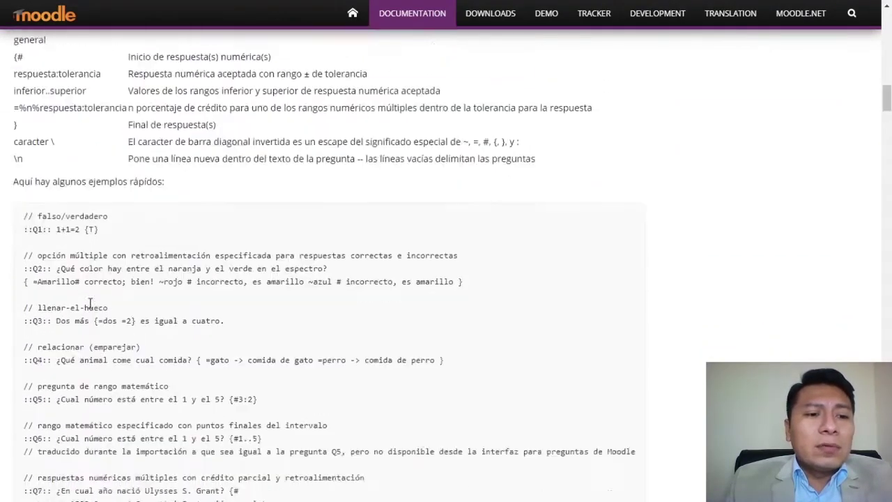
{"action": "scroll", "coordinate": [90, 302], "scroll_direction": "down", "scroll_amount": 1}
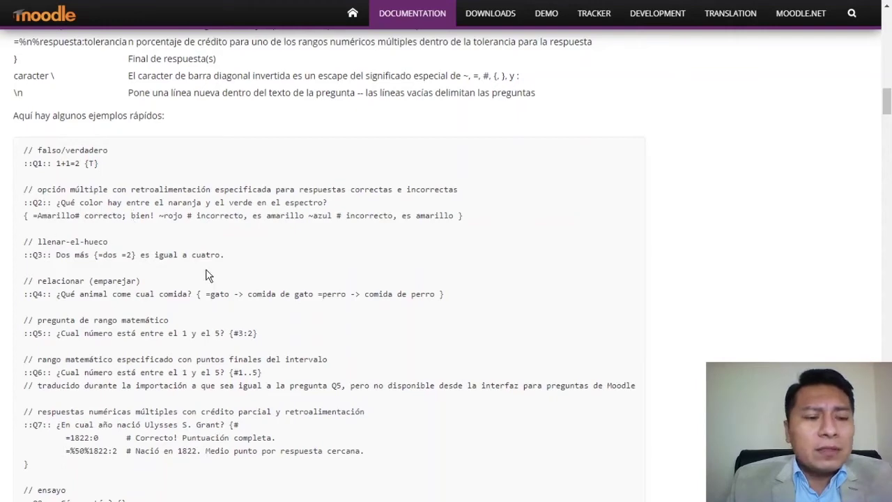
Step: Examine the remaining quick examples, the explained symbol format and the short and full multiple-choice formats, enlarging the page while reading
{"action": "scroll", "coordinate": [209, 275], "scroll_direction": "down", "scroll_amount": 1}
{"action": "scroll", "coordinate": [207, 276], "scroll_direction": "down", "scroll_amount": 2}
{"action": "scroll", "coordinate": [207, 275], "scroll_direction": "down", "scroll_amount": 3}
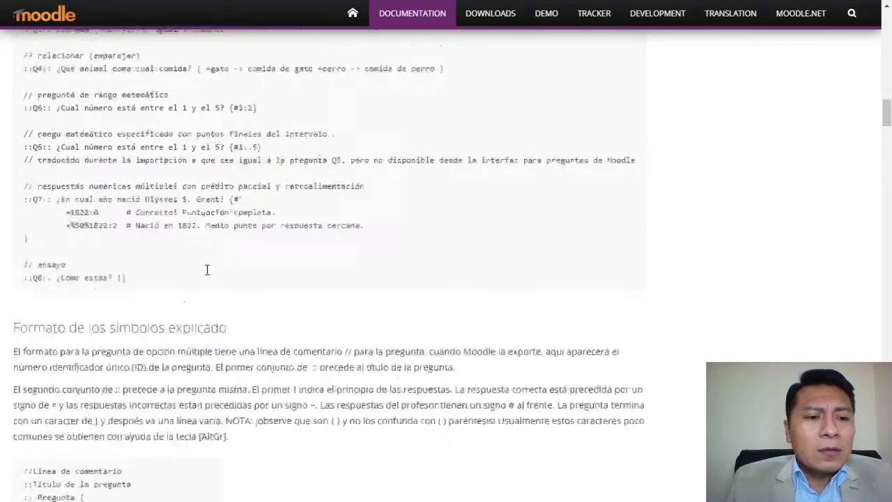
{"action": "scroll", "coordinate": [206, 270], "scroll_direction": "down", "scroll_amount": 3}
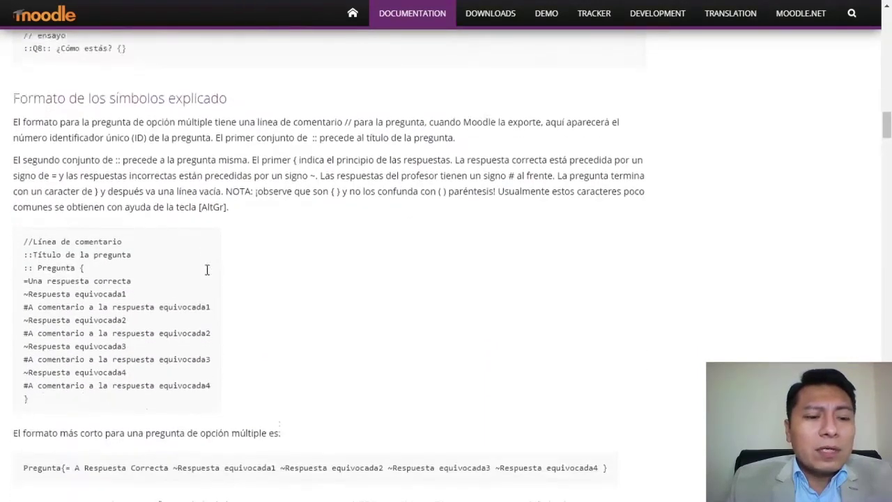
{"action": "key", "text": "ctrl+plus"}
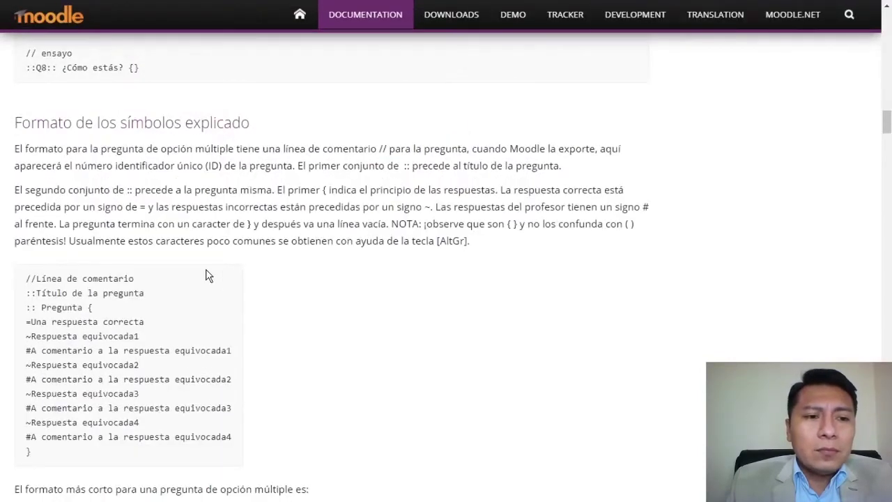
{"action": "scroll", "coordinate": [395, 301], "scroll_direction": "down", "scroll_amount": 5}
{"action": "scroll", "coordinate": [395, 301], "scroll_direction": "down", "scroll_amount": 3}
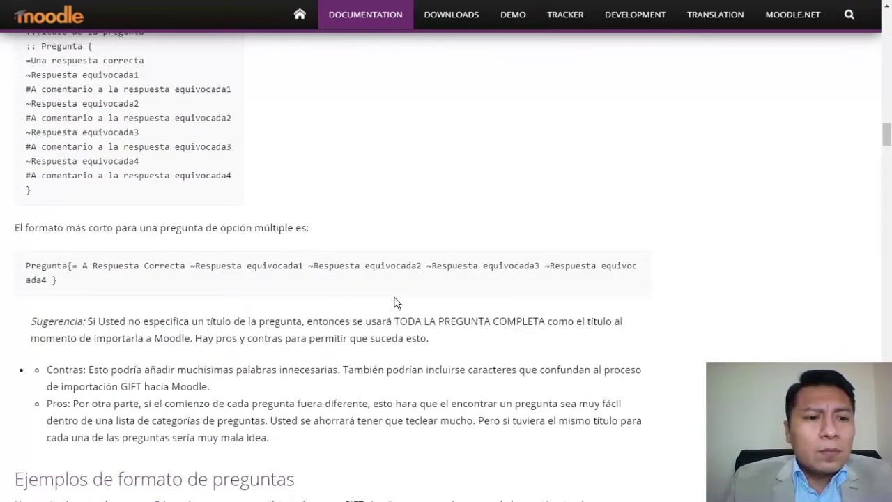
{"action": "scroll", "coordinate": [393, 301], "scroll_direction": "down", "scroll_amount": 3}
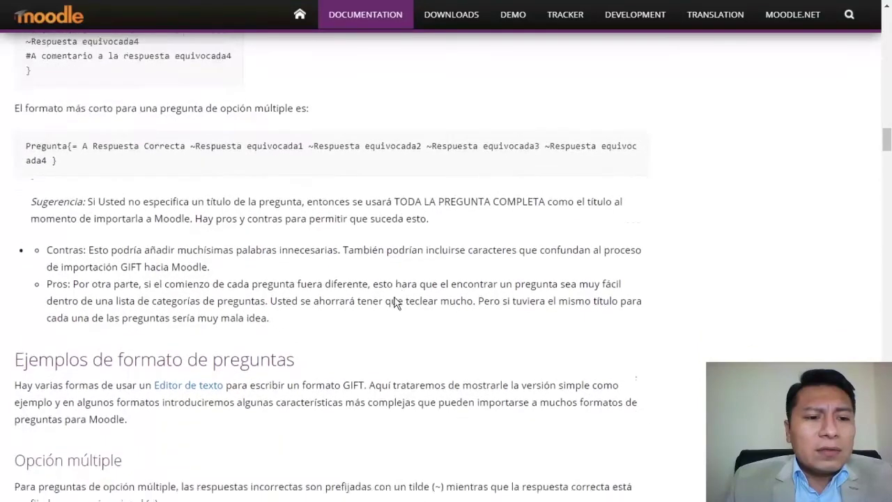
{"action": "key", "text": "ctrl+minus"}
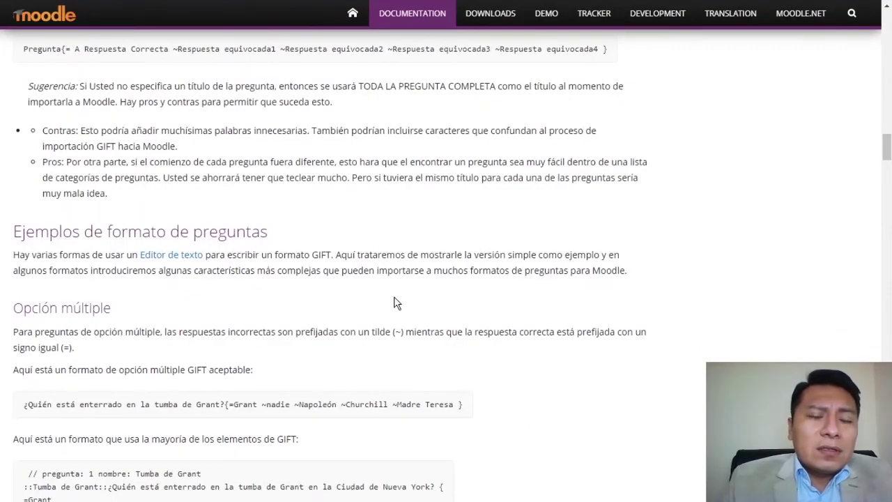
{"action": "scroll", "coordinate": [394, 300], "scroll_direction": "up", "scroll_amount": 2}
{"action": "scroll", "coordinate": [393, 302], "scroll_direction": "up", "scroll_amount": 4}
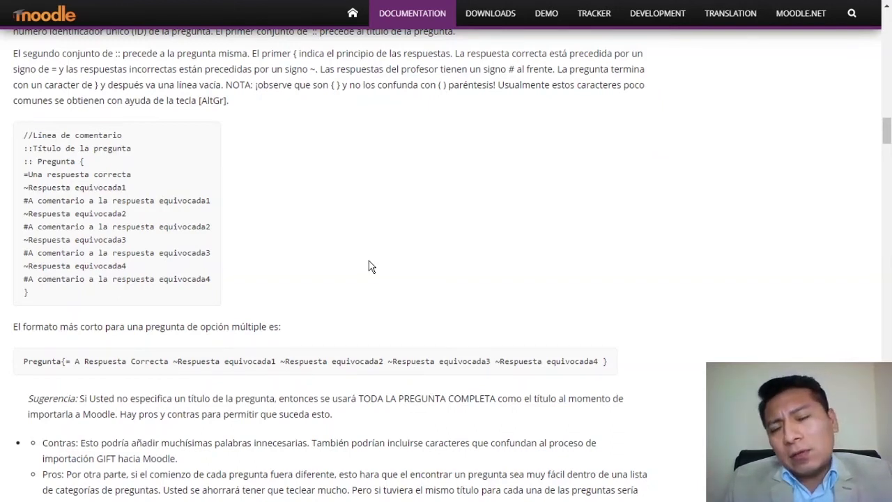
Step: Switch to the Utilidad de creación de preguntas test para Moodle page and read its introduction and sample exam
{"action": "left_click_drag", "start_coordinate": [886, 131], "coordinate": [886, 21]}
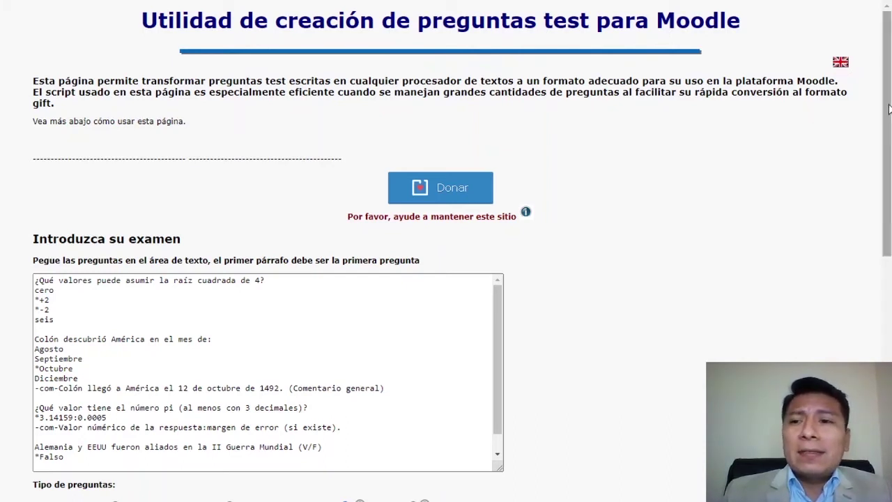
{"action": "left_click_drag", "start_coordinate": [889, 108], "coordinate": [888, 24]}
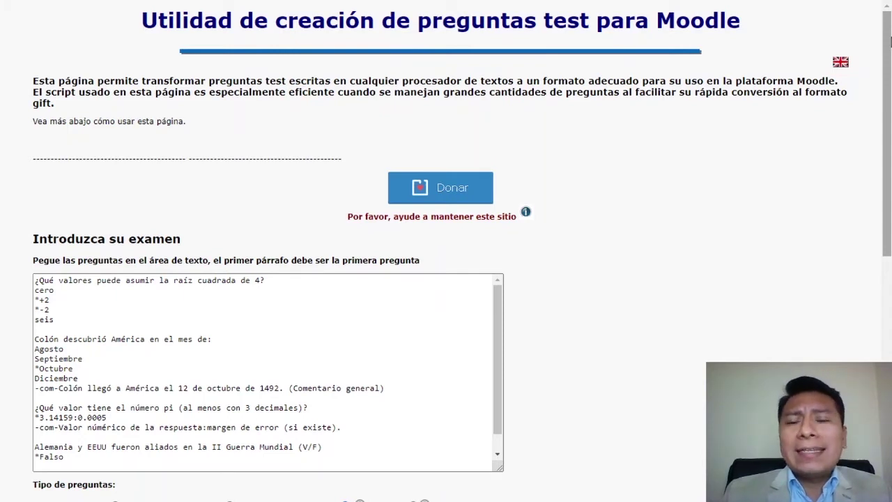
{"action": "mouse_move", "coordinate": [889, 42]}
{"action": "left_mouse_down"}
{"action": "mouse_move", "coordinate": [887, 80]}
{"action": "mouse_move", "coordinate": [887, 47]}
{"action": "left_mouse_up"}
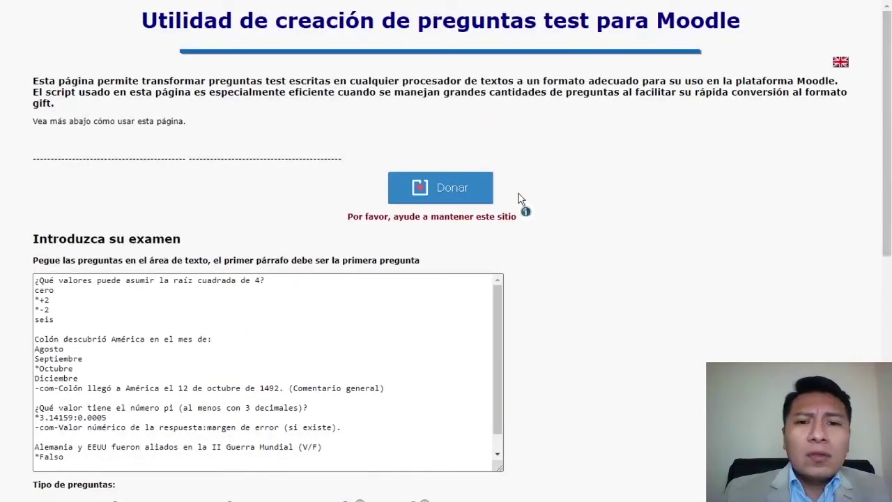
Step: Clear the exam text area and paste the sample questions back into it
{"action": "left_click_drag", "start_coordinate": [888, 124], "coordinate": [888, 169]}
{"action": "left_click", "coordinate": [499, 215]}
{"action": "key", "text": "ctrl+a"}
{"action": "key", "text": "Delete"}
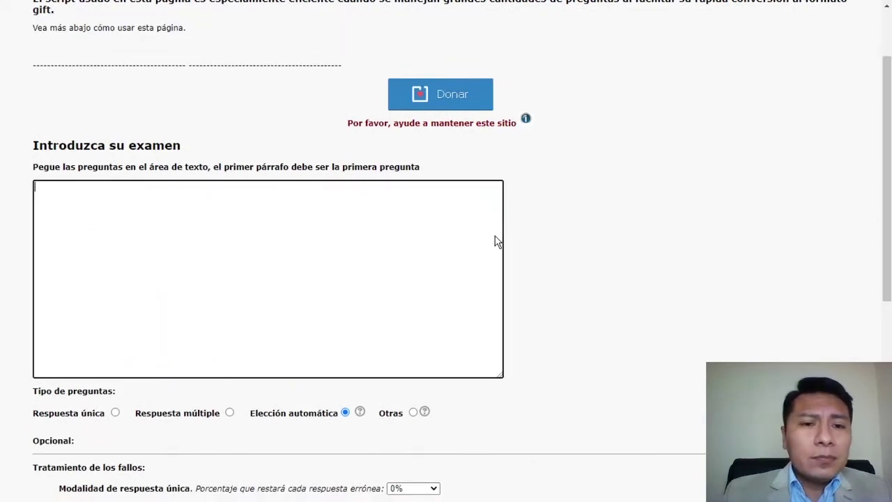
{"action": "key", "text": "ctrl+v"}
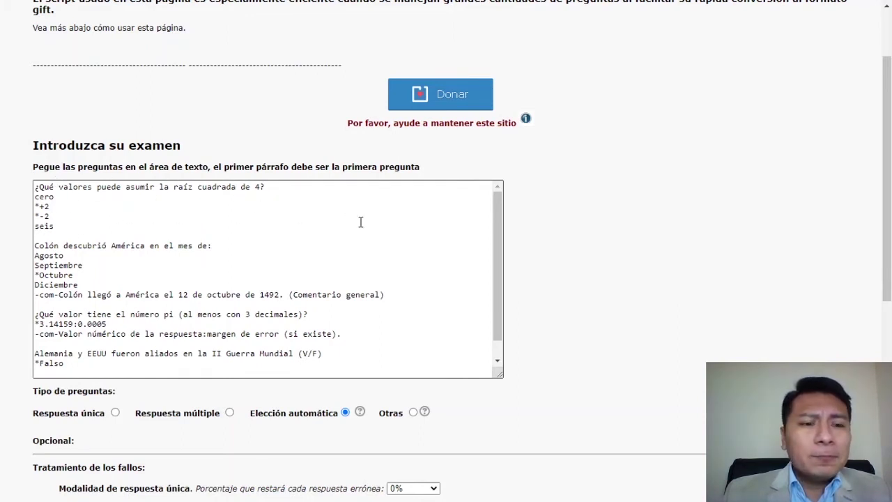
Step: Replace the exam text with the pasted sample questions again and submit the form to download them as a GIFT file
{"action": "left_click_drag", "start_coordinate": [888, 180], "coordinate": [888, 216]}
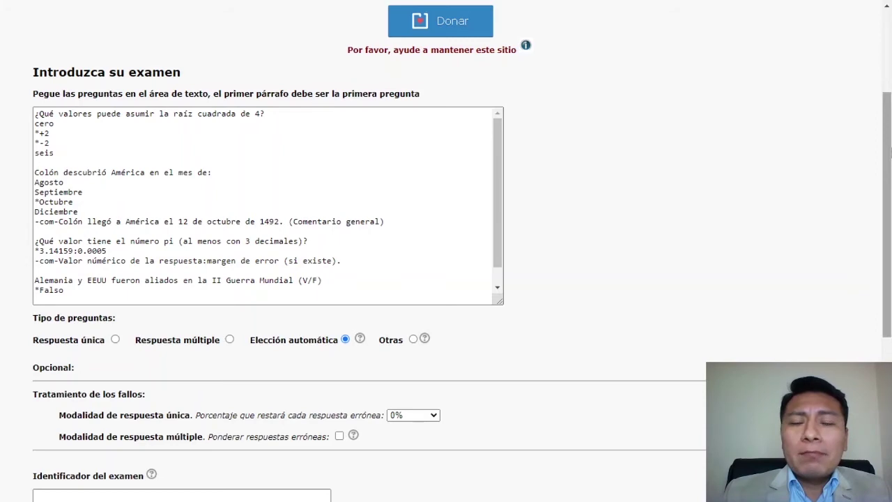
{"action": "scroll", "coordinate": [889, 150], "scroll_direction": "down", "scroll_amount": 1}
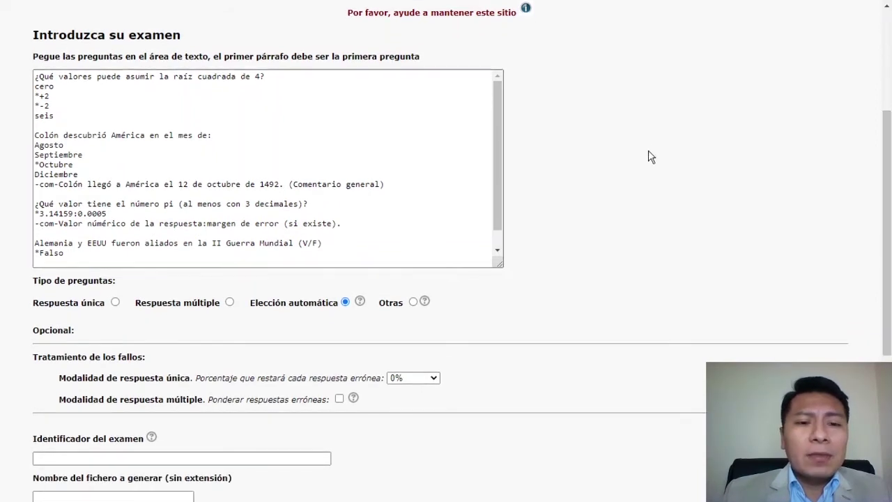
{"action": "scroll", "coordinate": [889, 209], "scroll_direction": "down", "scroll_amount": 1}
{"action": "scroll", "coordinate": [889, 209], "scroll_direction": "up", "scroll_amount": 1}
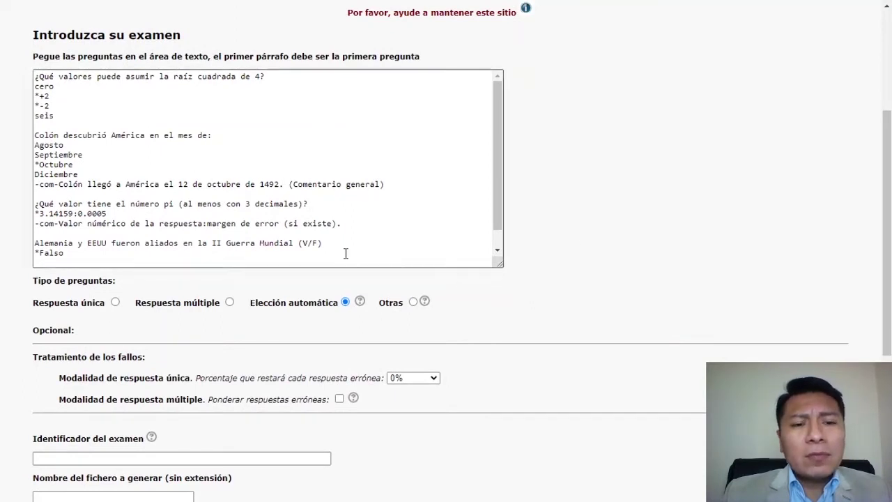
{"action": "left_click", "coordinate": [186, 131]}
{"action": "key", "text": "ctrl+a"}
{"action": "key", "text": "Delete"}
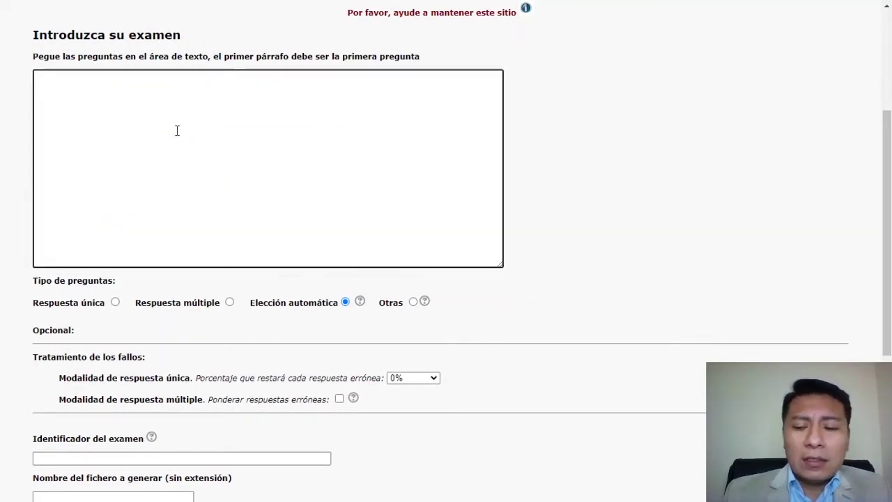
{"action": "key", "text": "ctrl+v"}
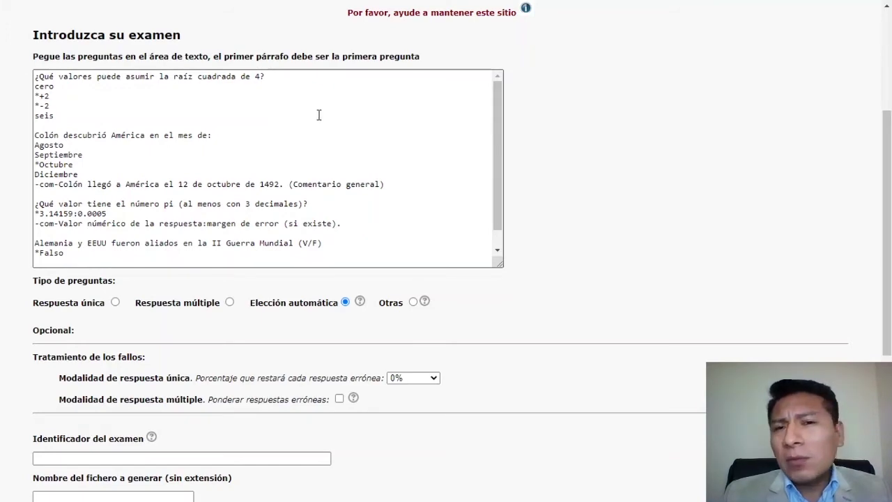
{"action": "left_click_drag", "start_coordinate": [889, 178], "coordinate": [889, 257]}
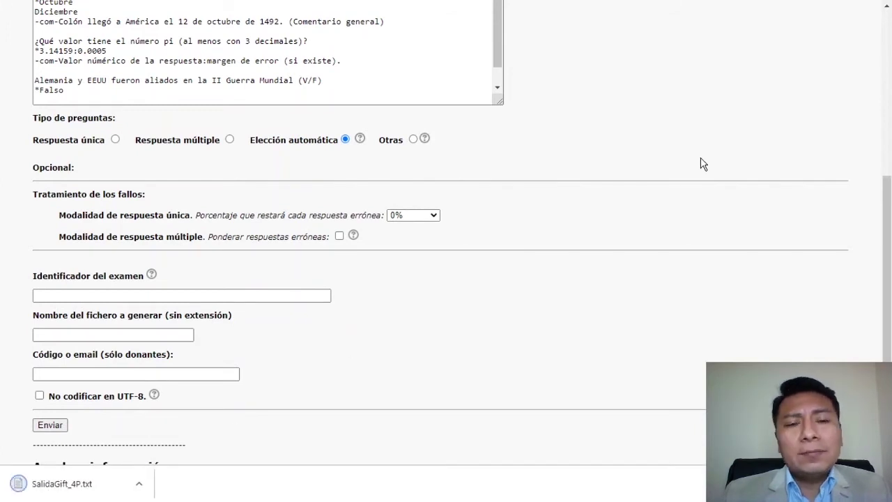
Step: Return to the Moodle question import page and choose Formato GIFT as the file format
{"action": "key", "text": "ctrl+Tab"}
{"action": "key", "text": "ctrl+Tab"}
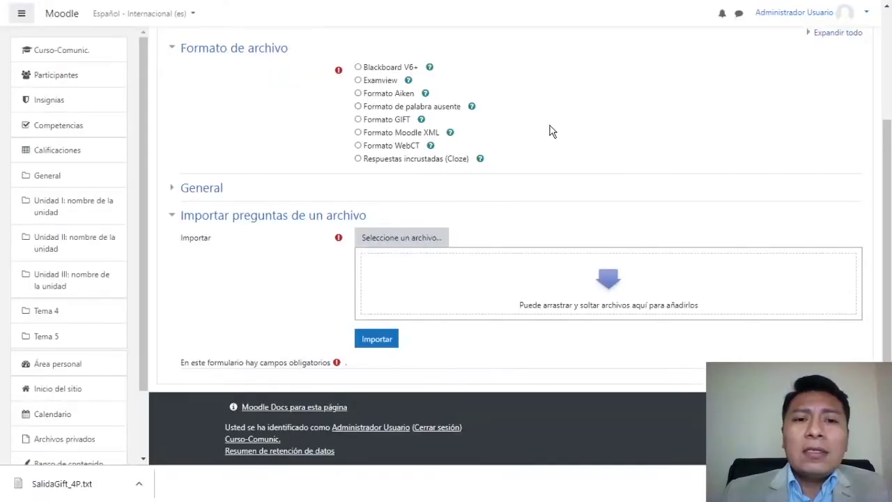
{"action": "scroll", "coordinate": [679, 186], "scroll_direction": "up", "scroll_amount": 3}
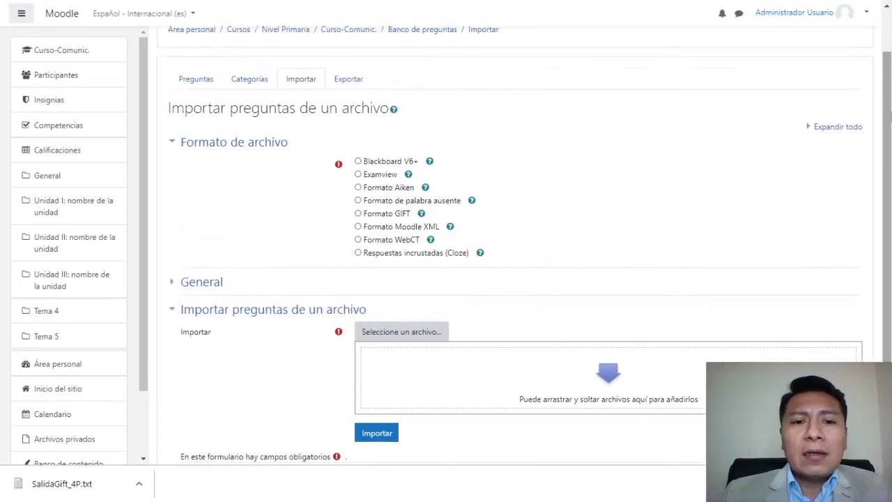
{"action": "left_click", "coordinate": [386, 214]}
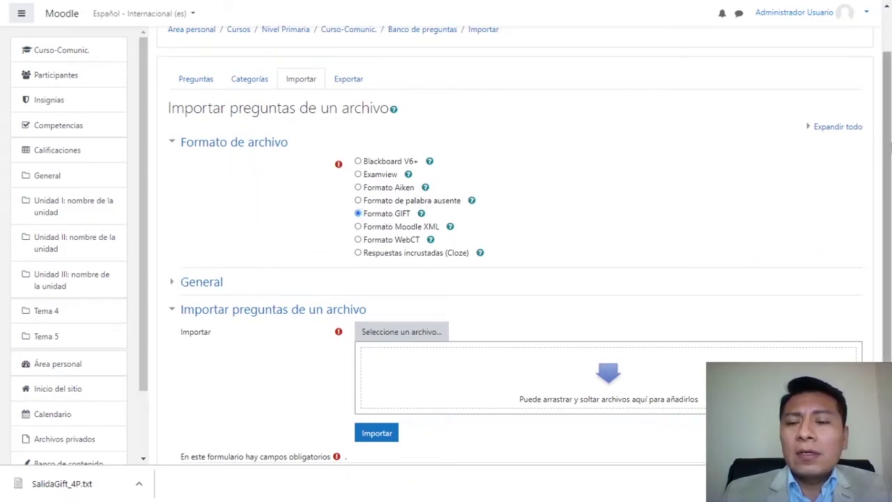
{"action": "scroll", "coordinate": [889, 146], "scroll_direction": "down", "scroll_amount": 2}
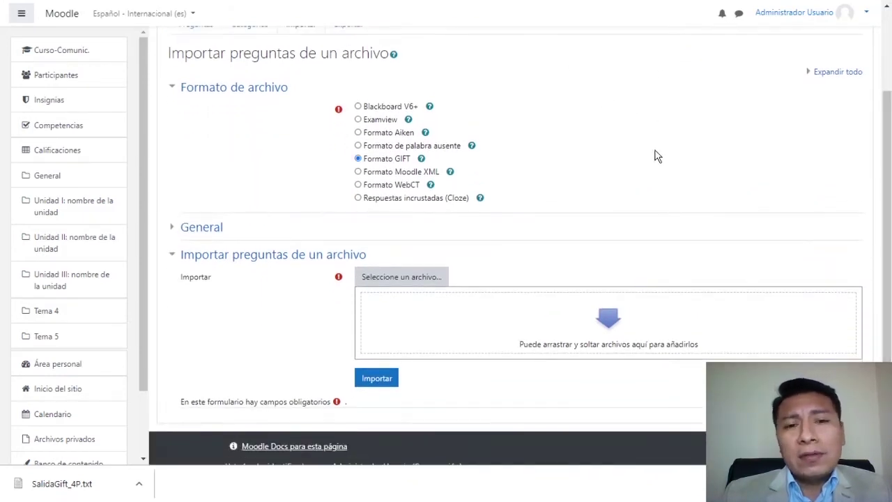
Step: Bring up the Imágenes folder window and add the SalidaGift_4P file to the question import file area
{"action": "key", "text": "alt+Tab"}
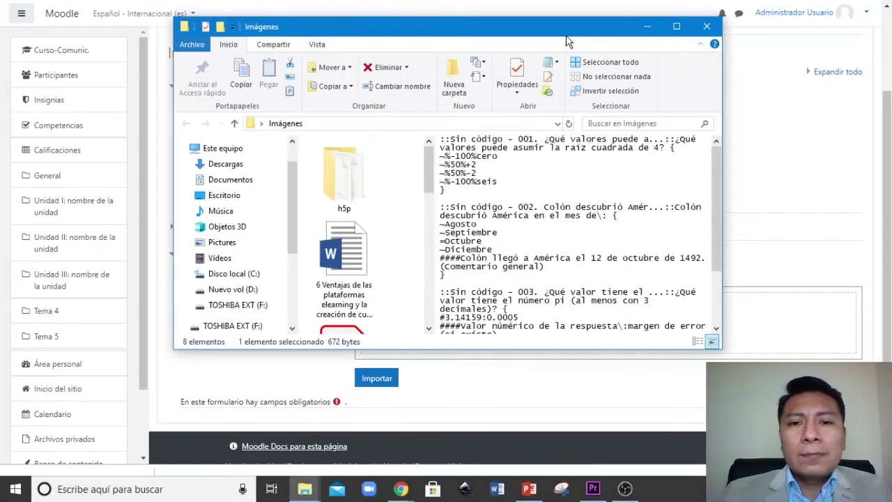
{"action": "left_click_drag", "start_coordinate": [563, 40], "coordinate": [388, 60]}
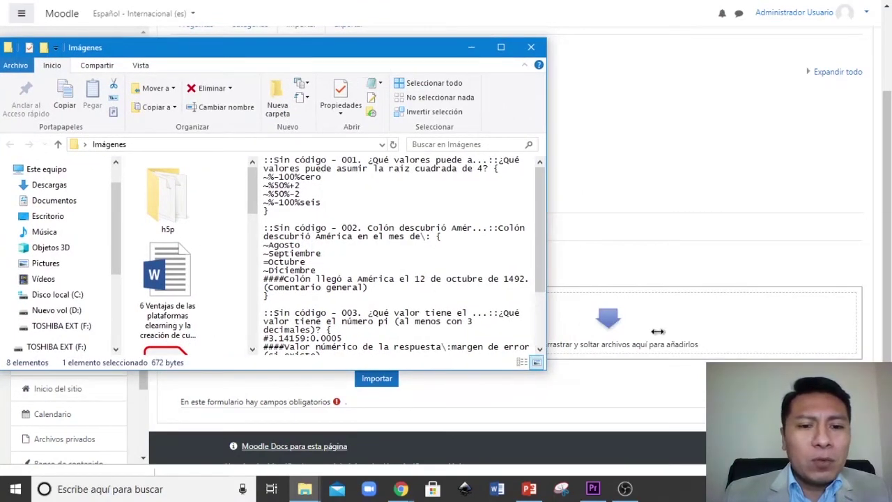
{"action": "left_click_drag", "start_coordinate": [547, 277], "coordinate": [657, 277]}
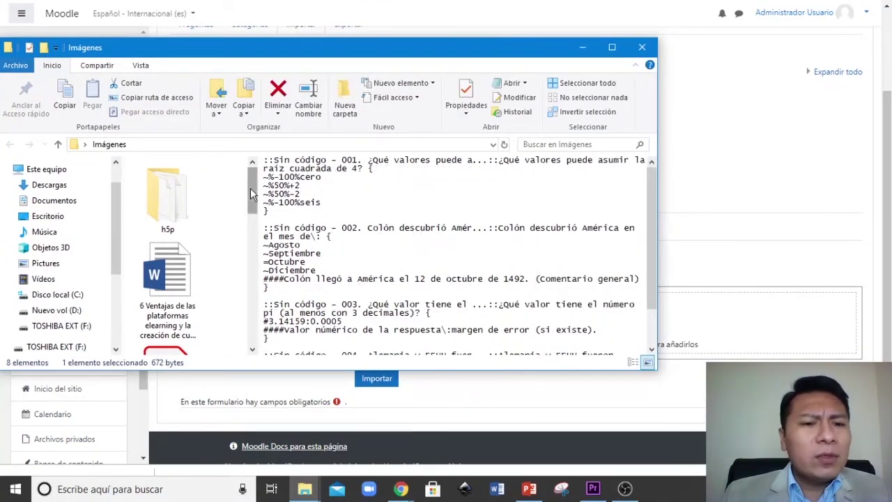
{"action": "left_click_drag", "start_coordinate": [250, 188], "coordinate": [251, 313]}
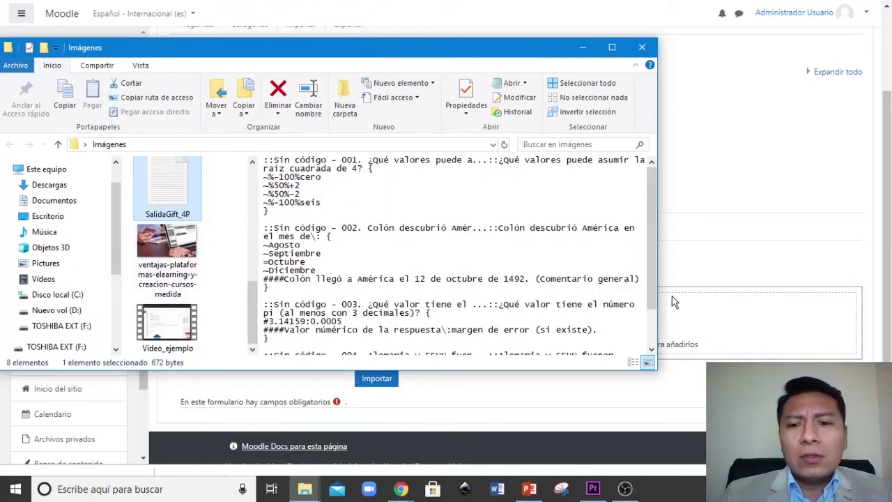
{"action": "left_click_drag", "start_coordinate": [657, 288], "coordinate": [472, 289]}
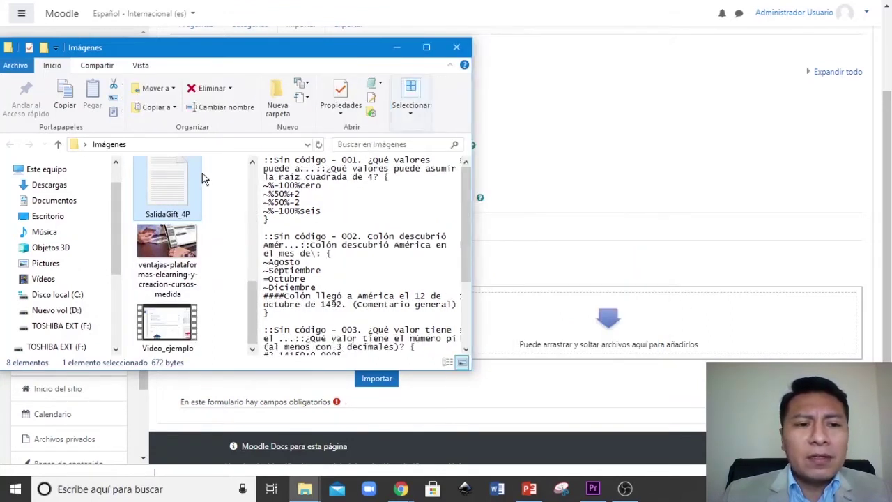
{"action": "left_click_drag", "start_coordinate": [181, 185], "coordinate": [580, 335]}
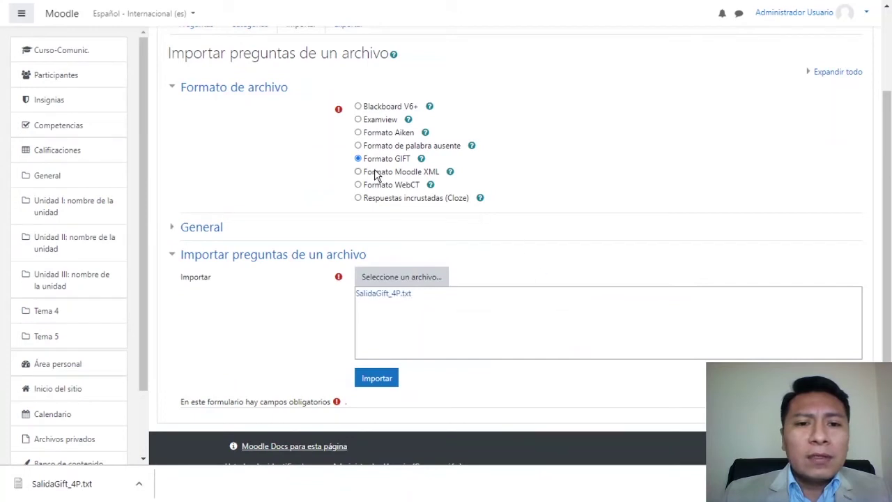
Step: Import the questions from SalidaGift_4P.txt, continue to the question bank and review the question list
{"action": "scroll", "coordinate": [889, 209], "scroll_direction": "down", "scroll_amount": 2}
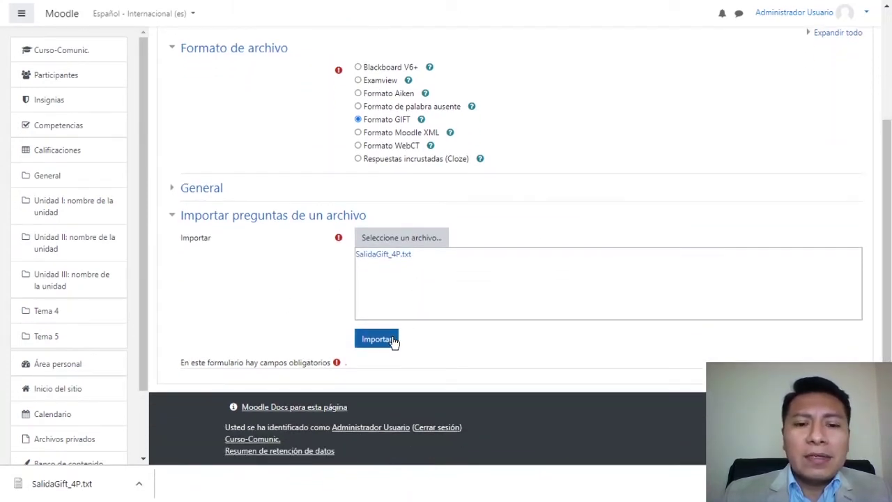
{"action": "left_click", "coordinate": [384, 339]}
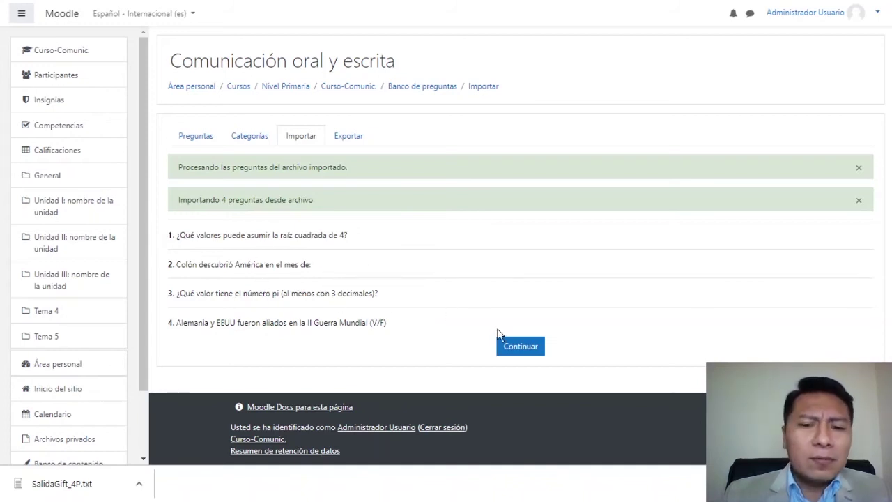
{"action": "left_click", "coordinate": [521, 345]}
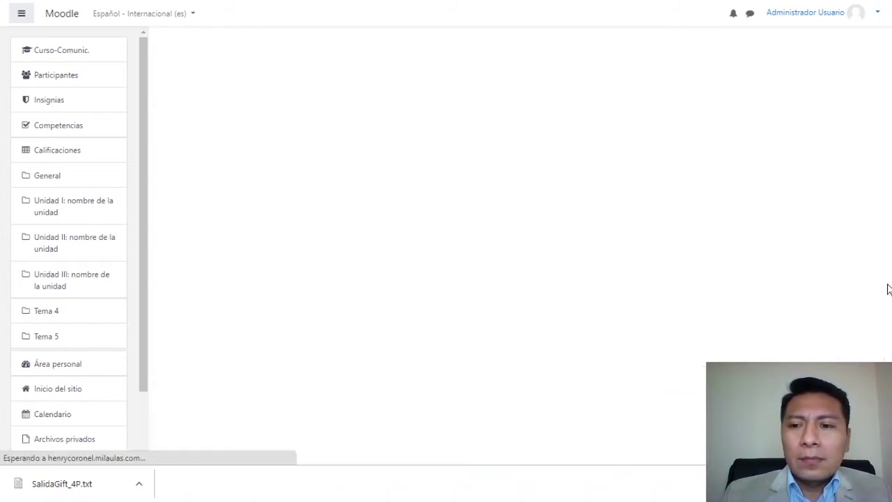
{"action": "scroll", "coordinate": [268, 257], "scroll_direction": "down", "scroll_amount": 2}
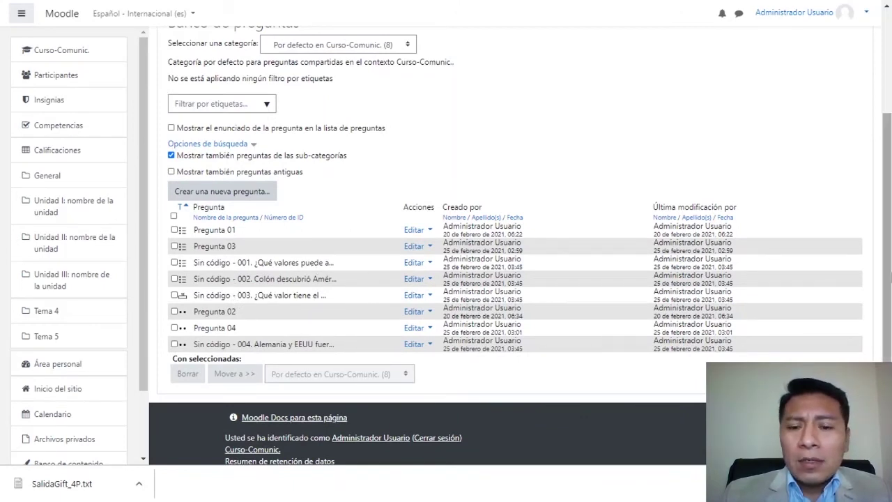
{"action": "scroll", "coordinate": [887, 237], "scroll_direction": "down", "scroll_amount": 1}
{"action": "scroll", "coordinate": [888, 286], "scroll_direction": "up", "scroll_amount": 3}
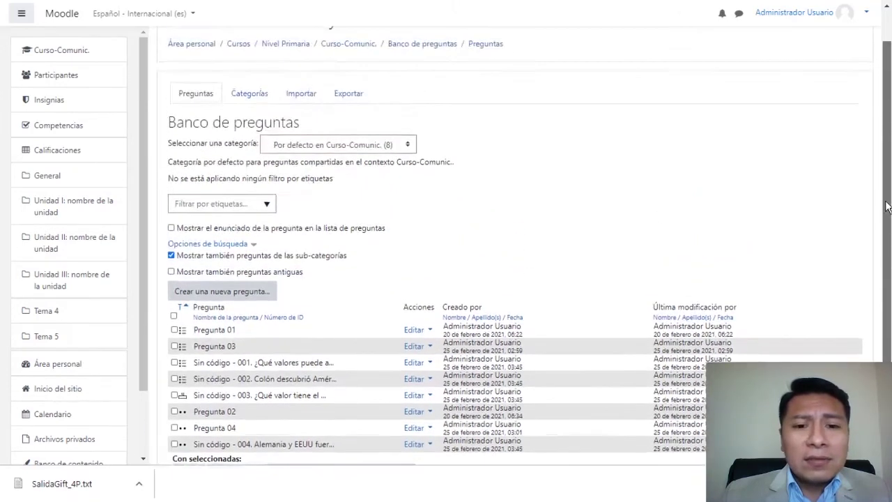
{"action": "scroll", "coordinate": [888, 285], "scroll_direction": "down", "scroll_amount": 3}
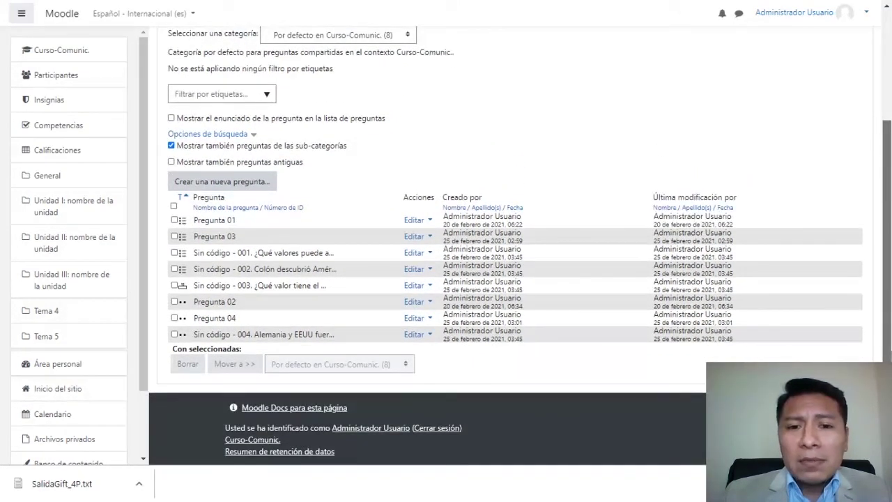
{"action": "scroll", "coordinate": [887, 285], "scroll_direction": "up", "scroll_amount": 4}
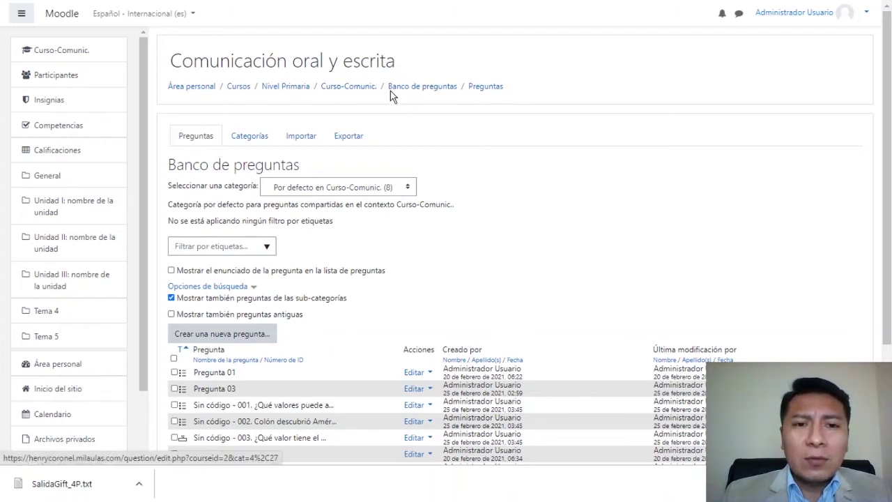
Step: Return to the Curso-Comunic. course page and open the Autoevaluación quiz in Unidad I to check its availability
{"action": "left_click", "coordinate": [361, 94]}
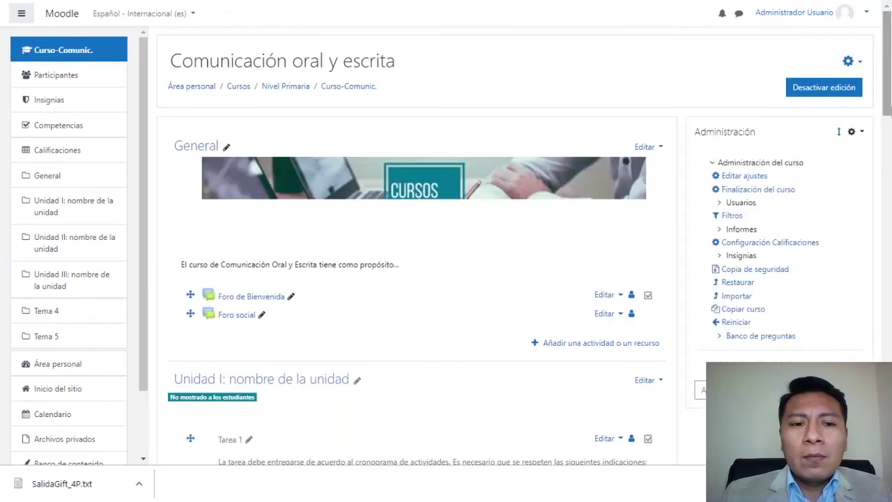
{"action": "left_click_drag", "start_coordinate": [883, 132], "coordinate": [889, 281]}
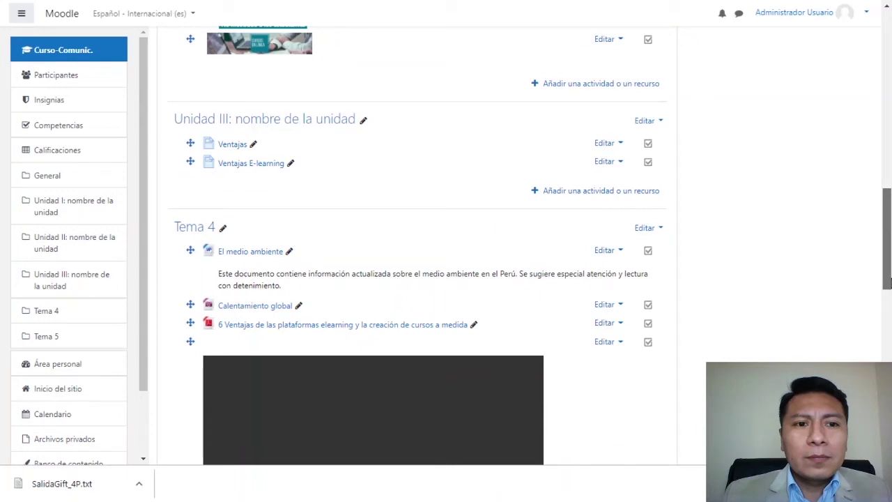
{"action": "left_click_drag", "start_coordinate": [889, 281], "coordinate": [547, 185]}
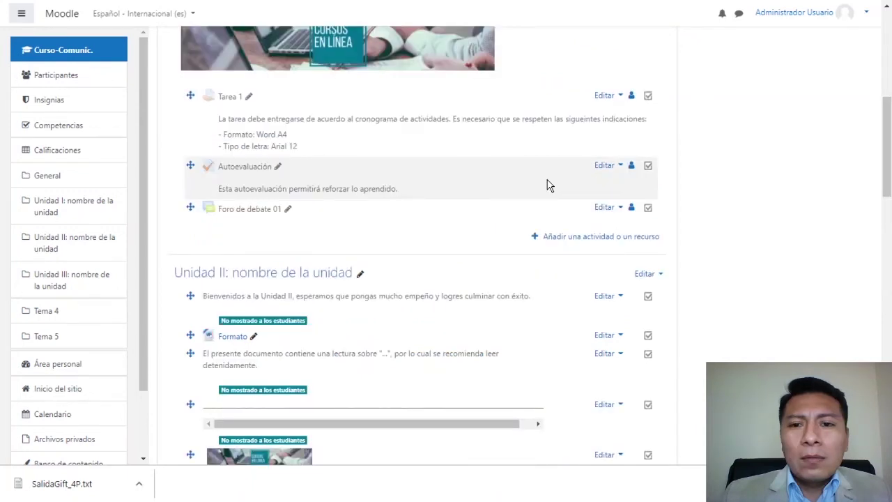
{"action": "left_click", "coordinate": [259, 172]}
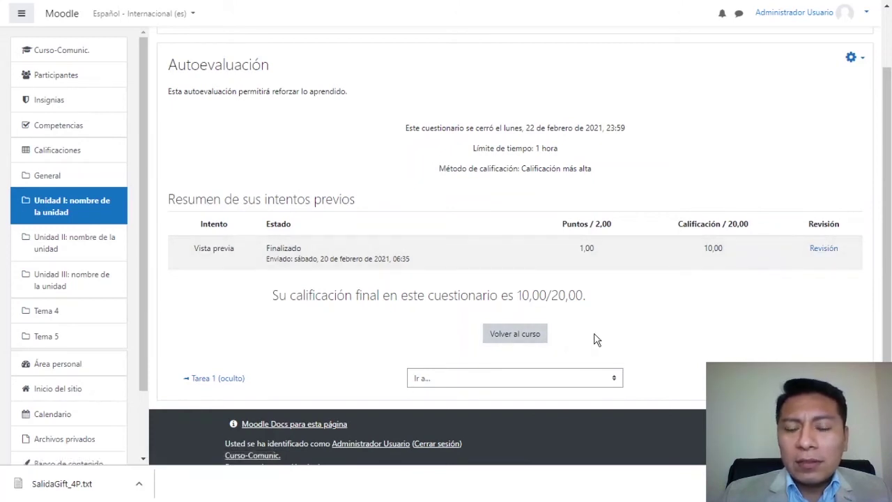
Step: Go back to the course and open the settings of the Autoevaluación quiz for editing
{"action": "left_click", "coordinate": [534, 340]}
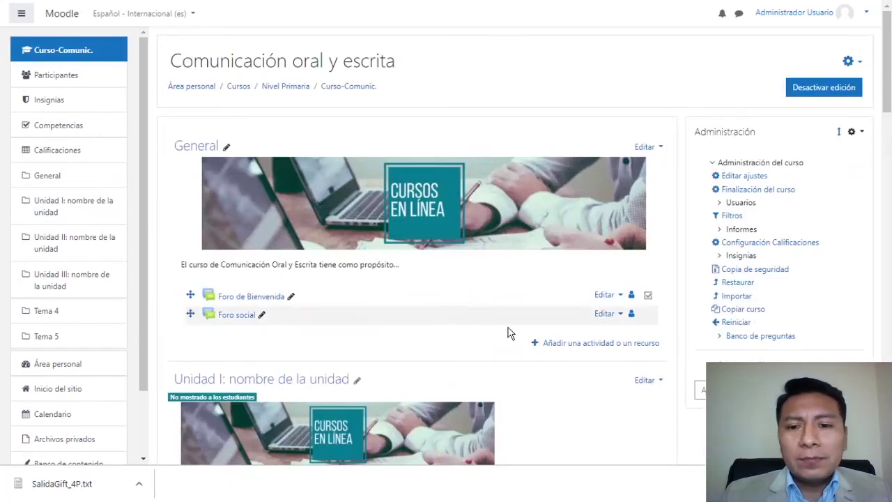
{"action": "scroll", "coordinate": [508, 333], "scroll_direction": "down", "scroll_amount": 5}
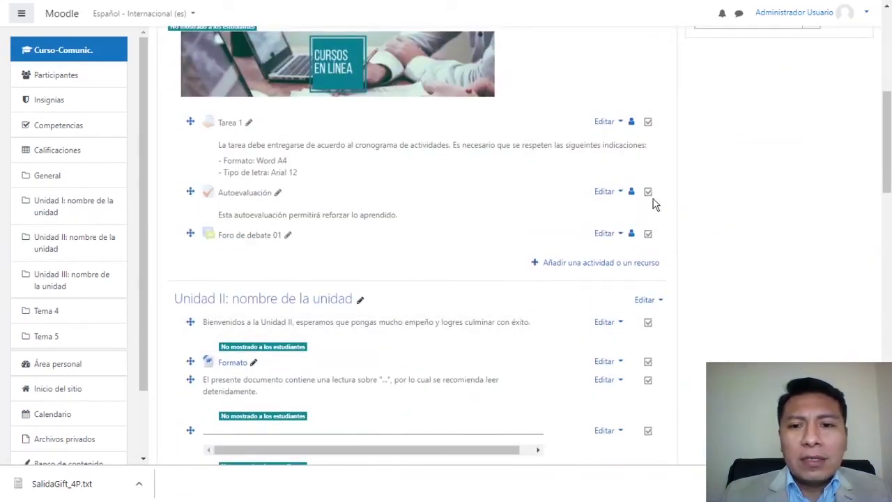
{"action": "left_click", "coordinate": [618, 192]}
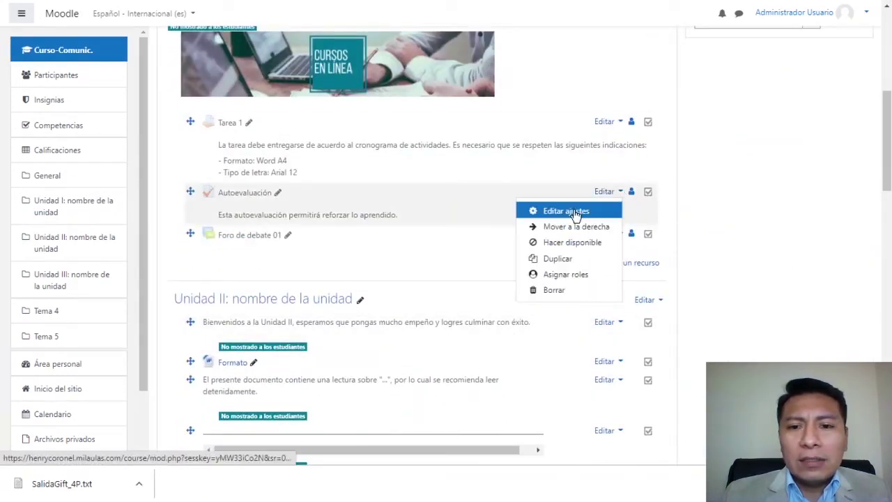
{"action": "key", "text": "Escape"}
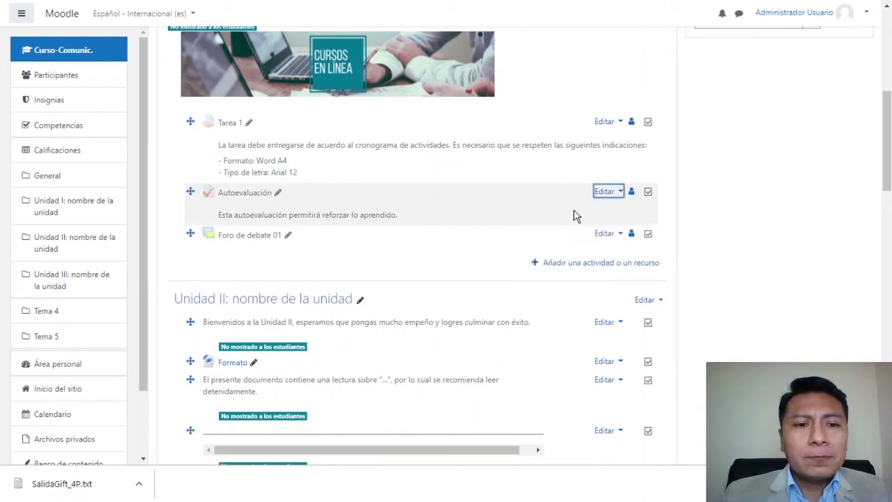
{"action": "scroll", "coordinate": [387, 72], "scroll_direction": "down", "scroll_amount": 3}
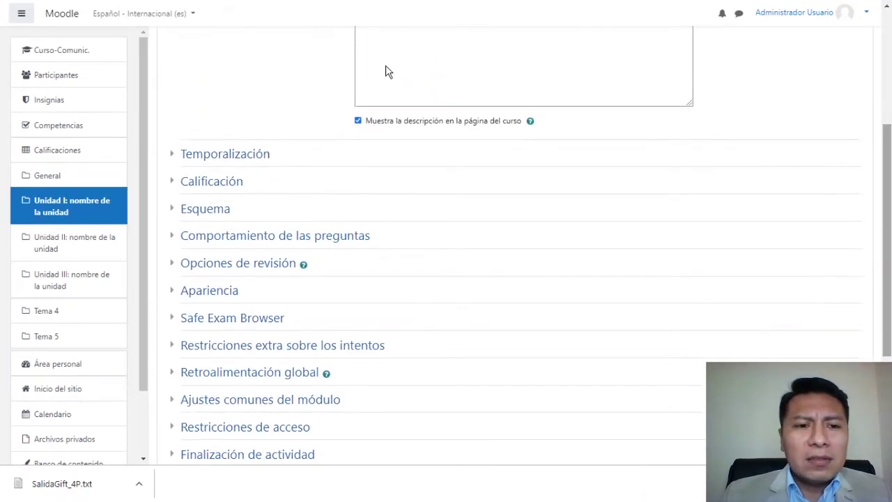
Step: Set the quiz's closing month to marzo in the Temporalización settings, then save and return to the course
{"action": "left_click", "coordinate": [174, 156]}
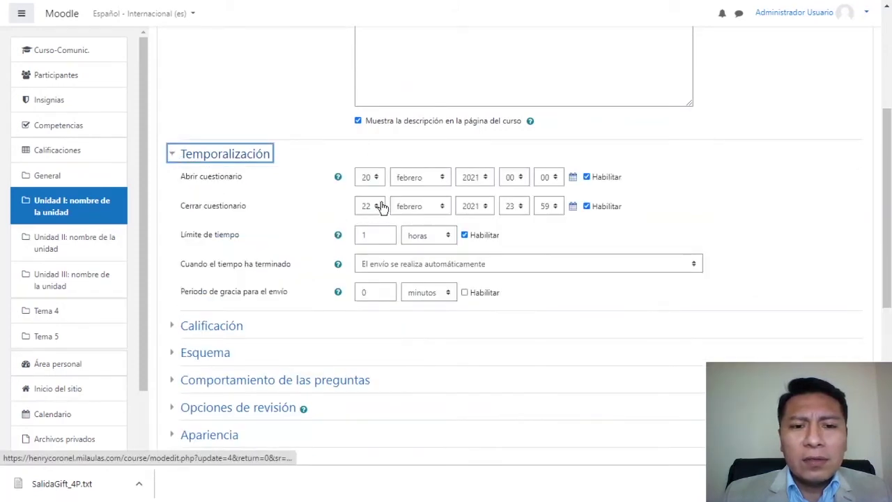
{"action": "left_click", "coordinate": [376, 219]}
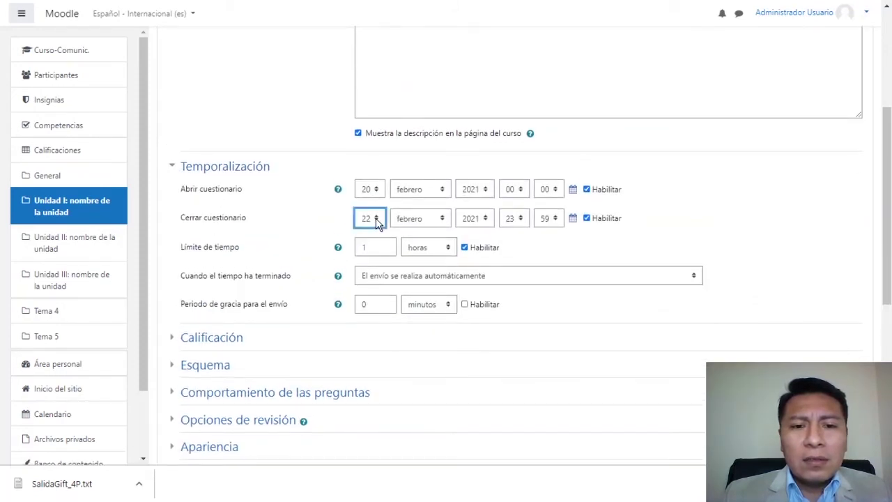
{"action": "left_click", "coordinate": [422, 220]}
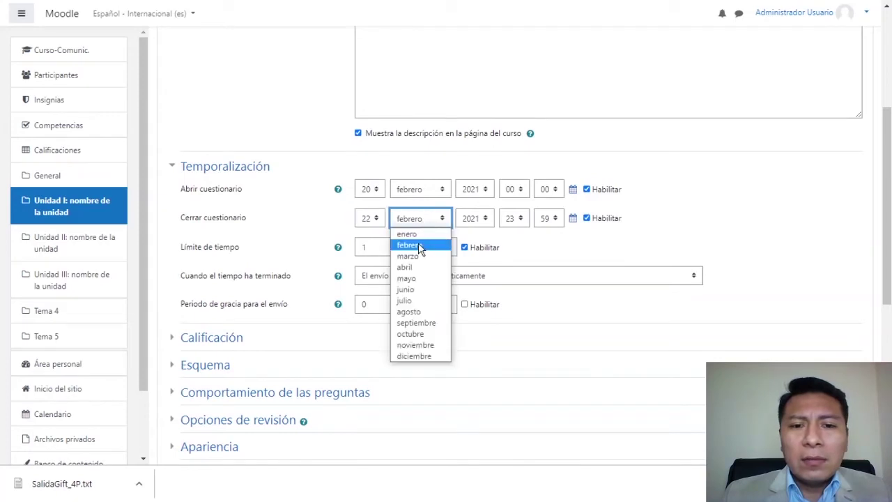
{"action": "left_click", "coordinate": [415, 257]}
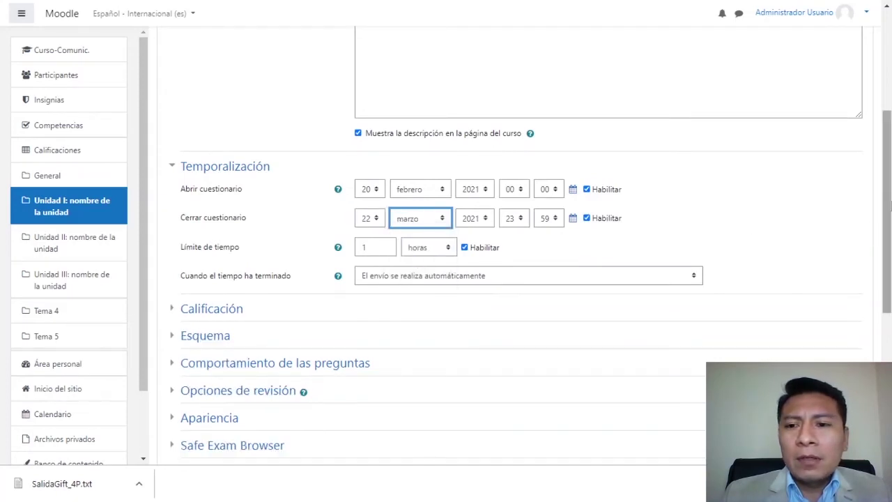
{"action": "scroll", "coordinate": [885, 282], "scroll_direction": "down", "scroll_amount": 1}
{"action": "scroll", "coordinate": [885, 282], "scroll_direction": "down", "scroll_amount": 5}
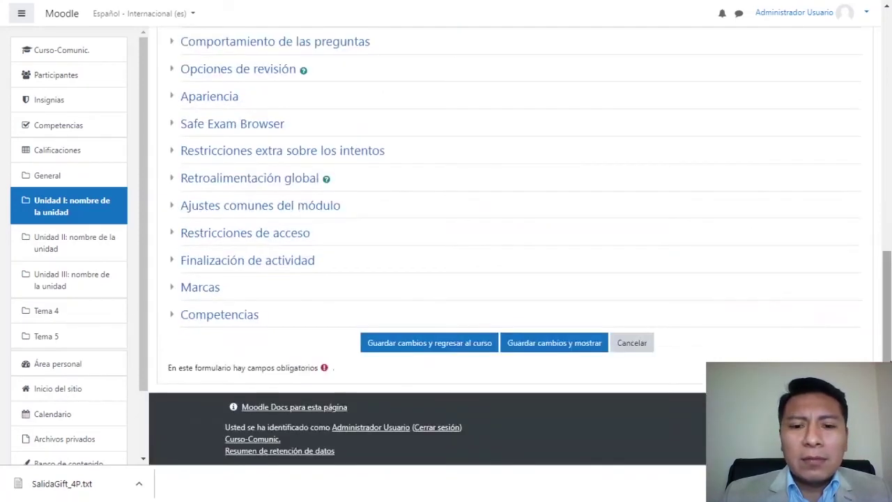
{"action": "left_click", "coordinate": [460, 349]}
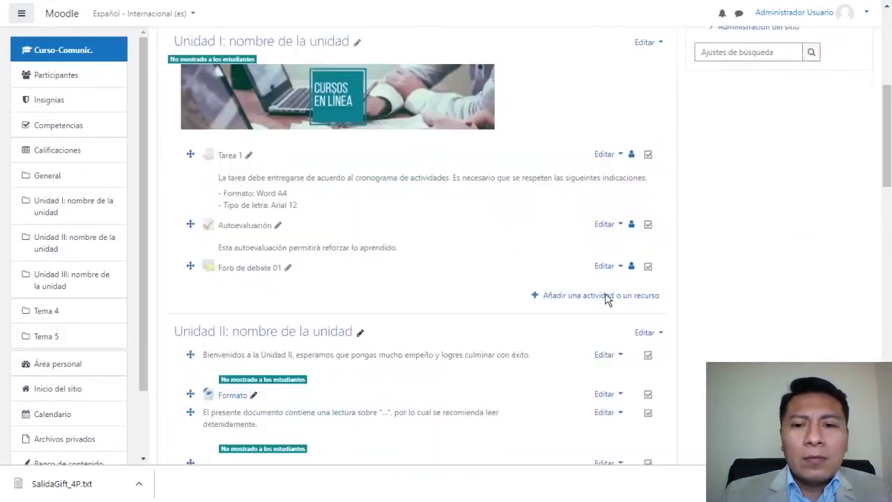
Step: Open the Autoevaluación quiz from Unidad I and start a preview attempt
{"action": "scroll", "coordinate": [885, 140], "scroll_direction": "down", "scroll_amount": 2}
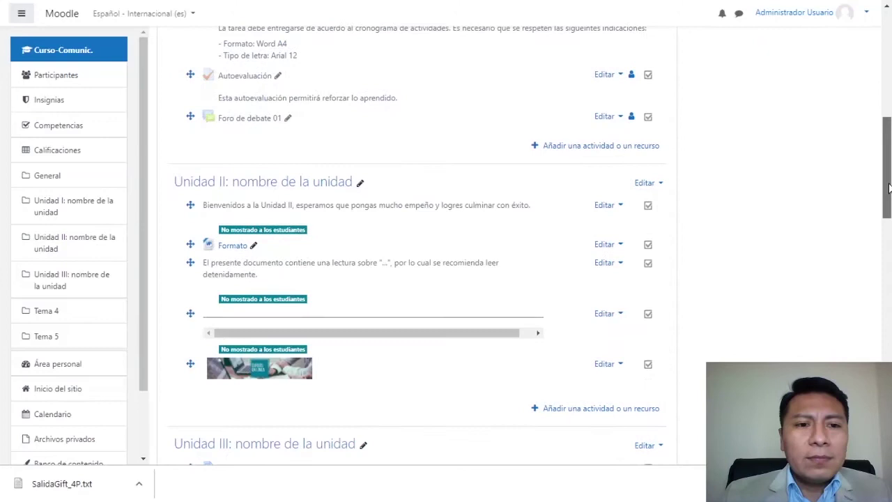
{"action": "left_click", "coordinate": [254, 81]}
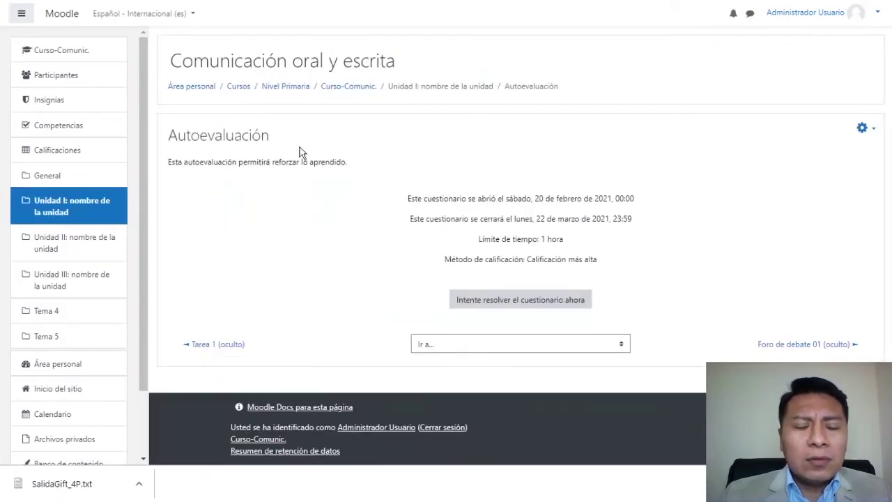
{"action": "left_click", "coordinate": [545, 300]}
{"action": "left_click", "coordinate": [434, 289]}
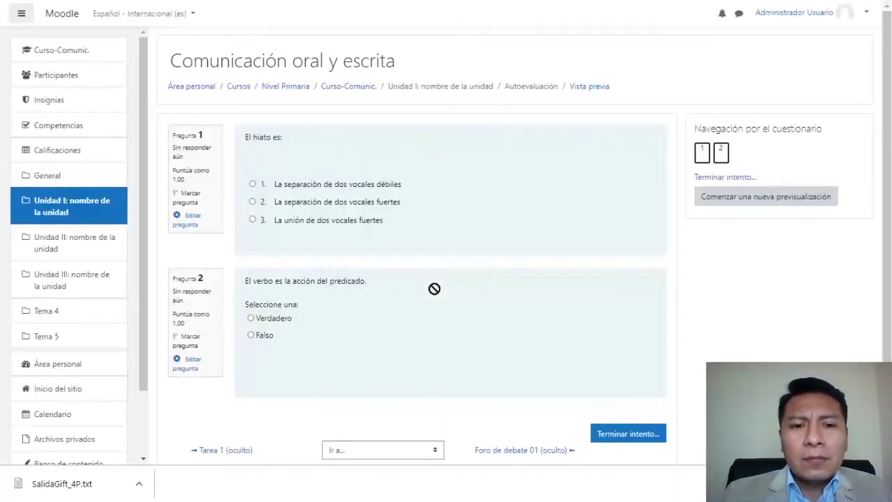
Step: Look over the quiz questions in the preview and end the attempt unanswered to view its summary
{"action": "scroll", "coordinate": [882, 142], "scroll_direction": "down", "scroll_amount": 2}
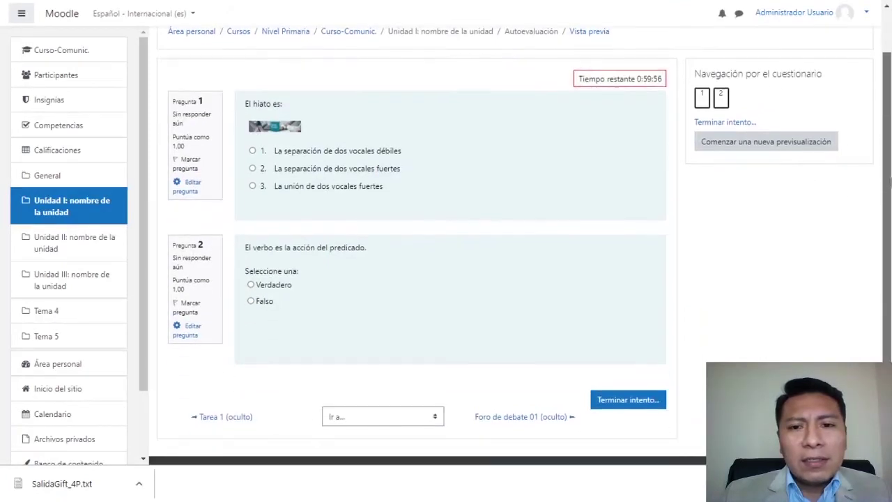
{"action": "scroll", "coordinate": [882, 209], "scroll_direction": "up", "scroll_amount": 2}
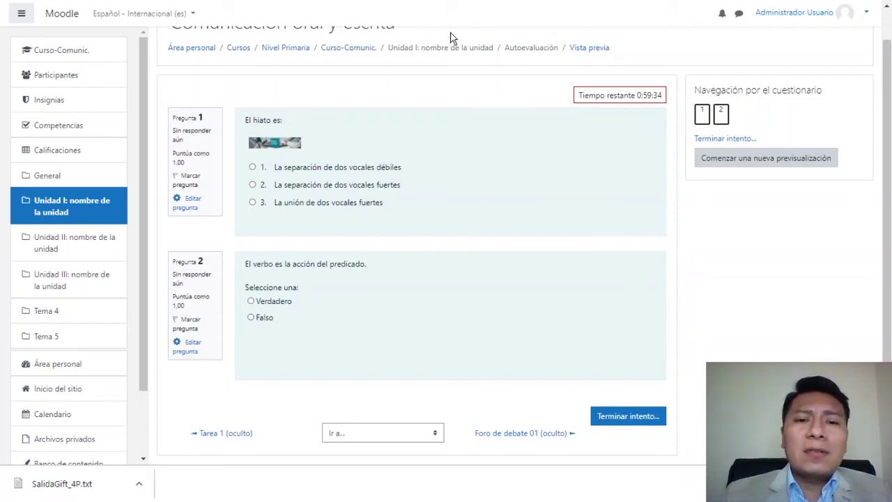
{"action": "mouse_move", "coordinate": [887, 193]}
{"action": "left_mouse_down"}
{"action": "mouse_move", "coordinate": [888, 225]}
{"action": "mouse_move", "coordinate": [888, 188]}
{"action": "left_mouse_up"}
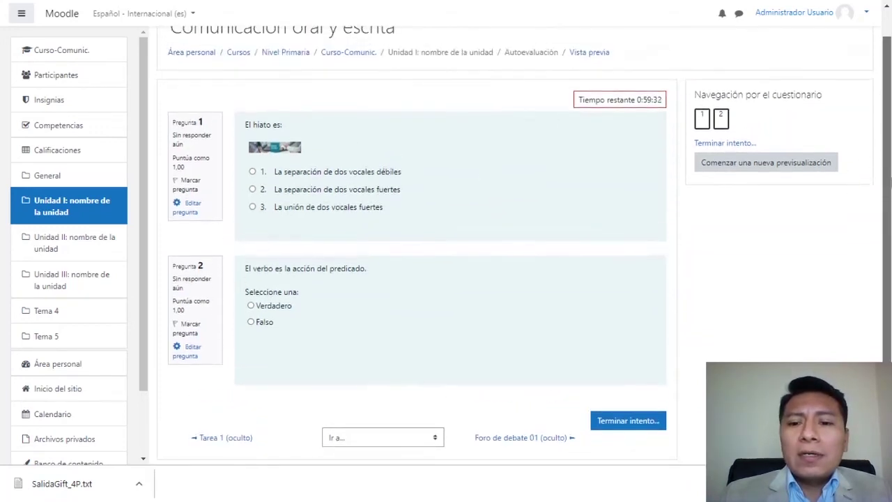
{"action": "left_click", "coordinate": [628, 420]}
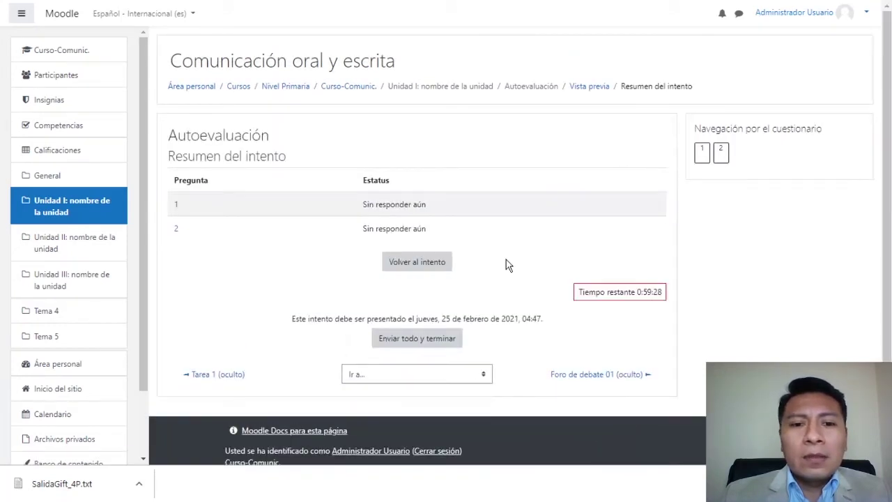
Step: Leave the attempt summary and return to the Unidad I section of the course page
{"action": "left_click", "coordinate": [462, 90]}
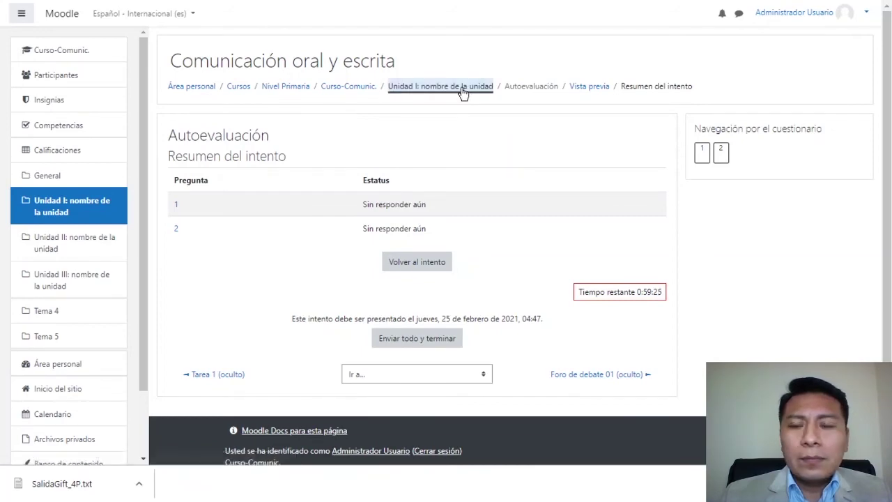
{"action": "scroll", "coordinate": [876, 113], "scroll_direction": "down", "scroll_amount": 9}
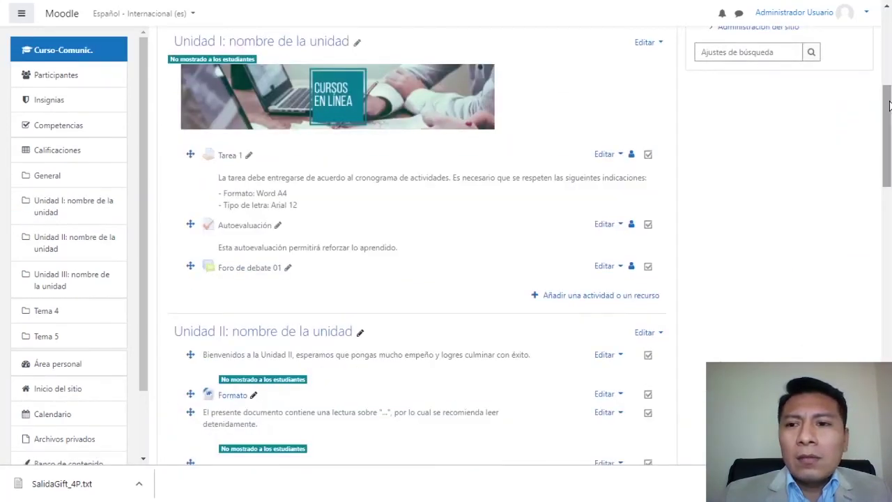
{"action": "scroll", "coordinate": [446, 250], "scroll_direction": "down", "scroll_amount": 1}
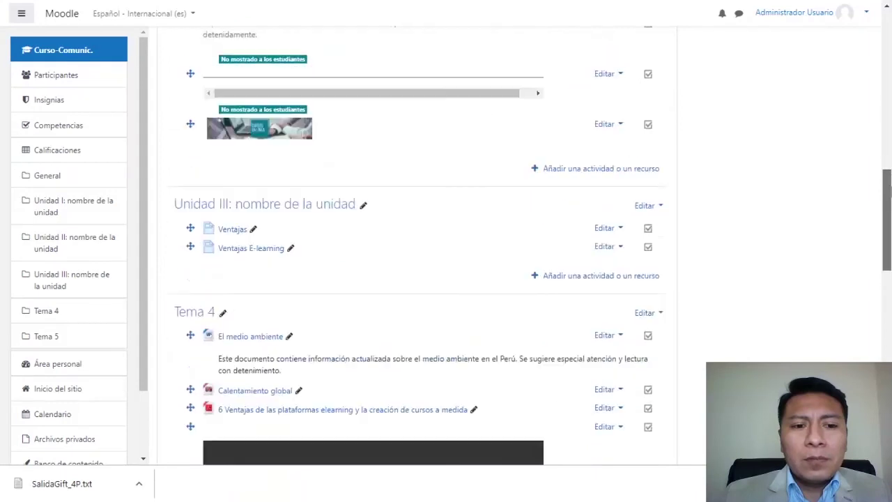
{"action": "scroll", "coordinate": [446, 251], "scroll_direction": "up", "scroll_amount": 2}
{"action": "scroll", "coordinate": [521, 65], "scroll_direction": "up", "scroll_amount": 2}
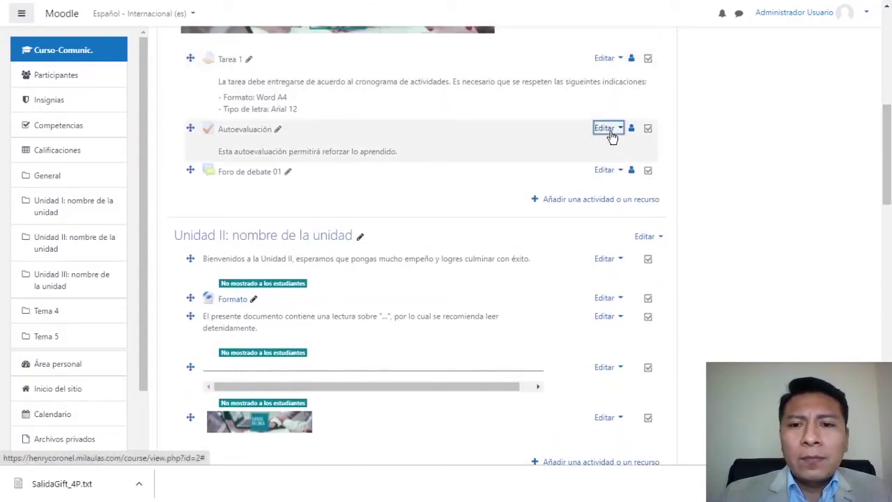
{"action": "left_click", "coordinate": [610, 135]}
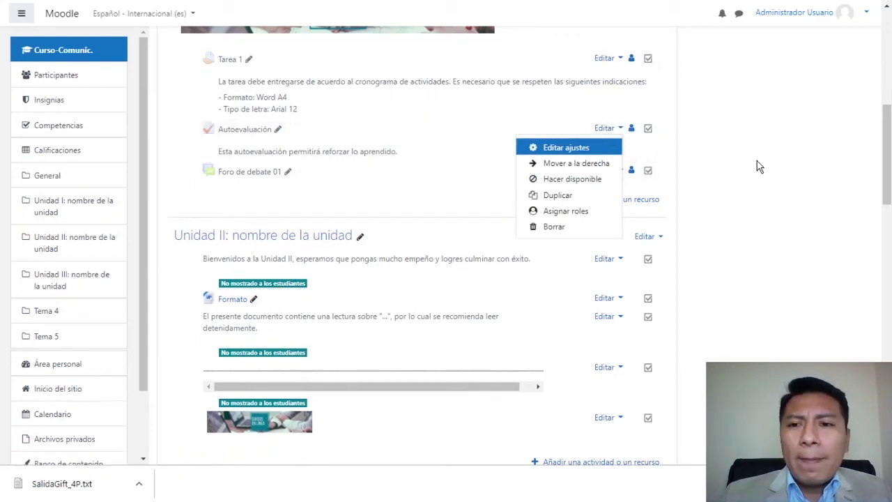
{"action": "scroll", "coordinate": [418, 279], "scroll_direction": "down", "scroll_amount": 1}
{"action": "scroll", "coordinate": [418, 279], "scroll_direction": "up", "scroll_amount": 1}
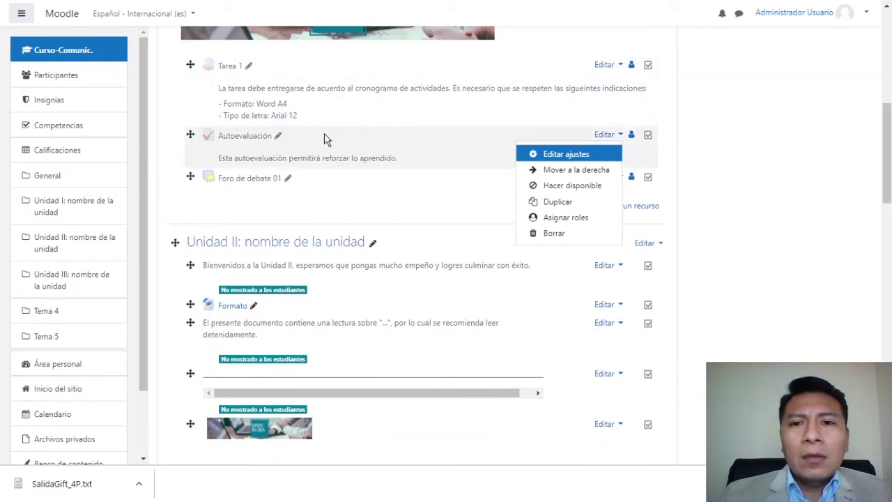
{"action": "left_click_drag", "start_coordinate": [888, 125], "coordinate": [889, 97]}
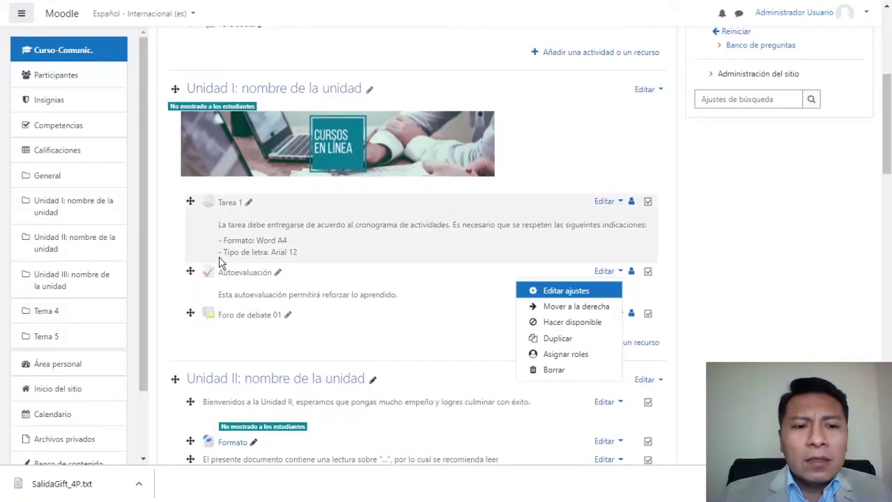
Step: Open the Autoevaluación quiz in Unidad I and go to its question editing page
{"action": "left_click", "coordinate": [234, 277]}
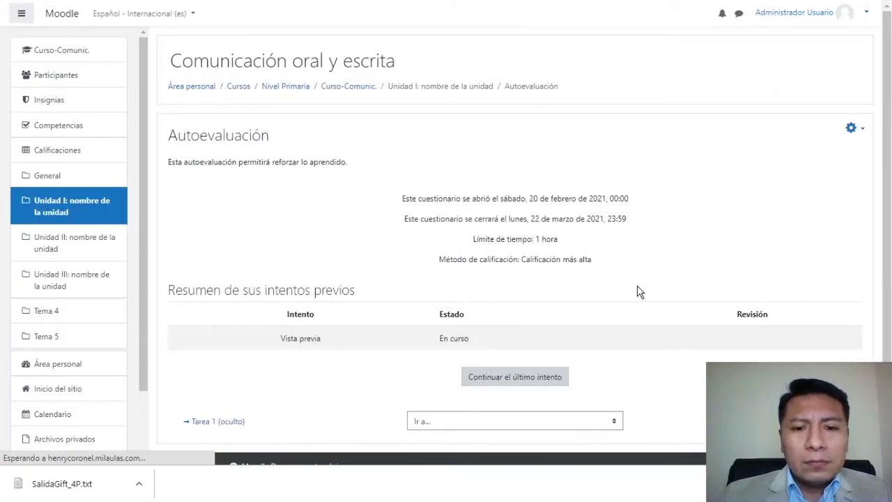
{"action": "scroll", "coordinate": [889, 240], "scroll_direction": "down", "scroll_amount": 1}
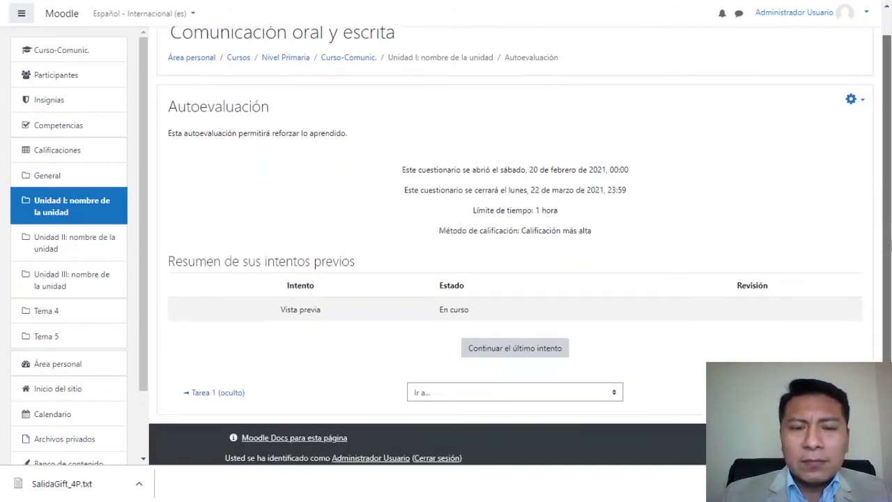
{"action": "scroll", "coordinate": [885, 237], "scroll_direction": "up", "scroll_amount": 1}
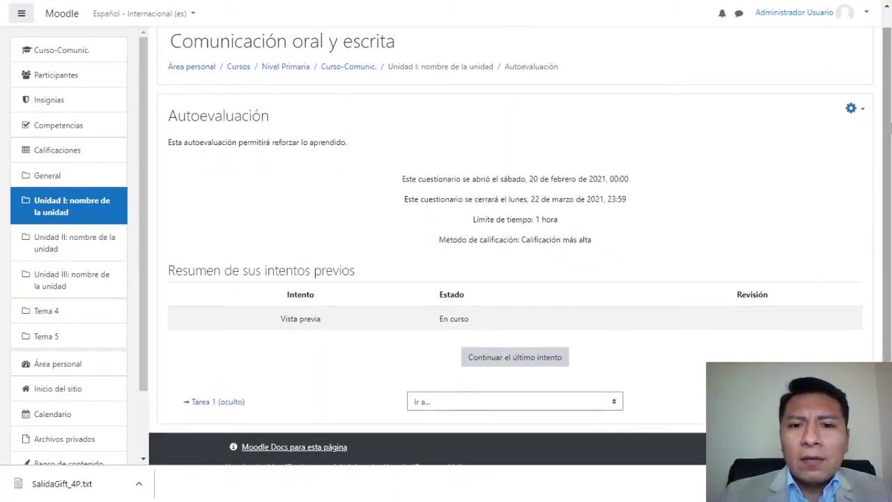
{"action": "left_click", "coordinate": [850, 108]}
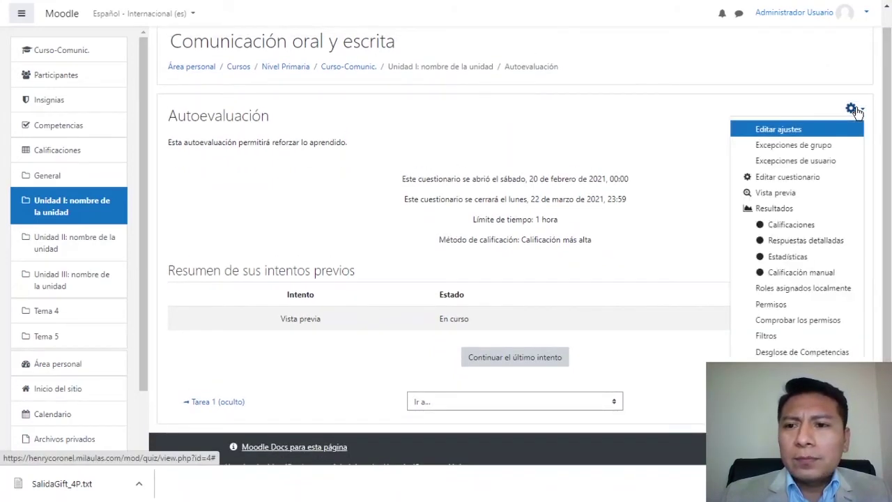
{"action": "left_click", "coordinate": [802, 178]}
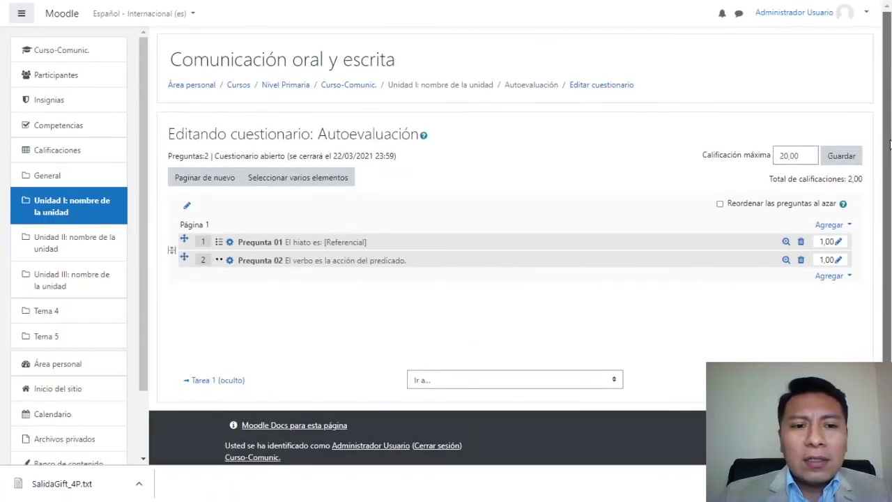
Step: Add Pregunta 03, Sin código - 002 and Sin código - 004 from the question bank to page 1 of the quiz, then save
{"action": "scroll", "coordinate": [890, 146], "scroll_direction": "down", "scroll_amount": 1}
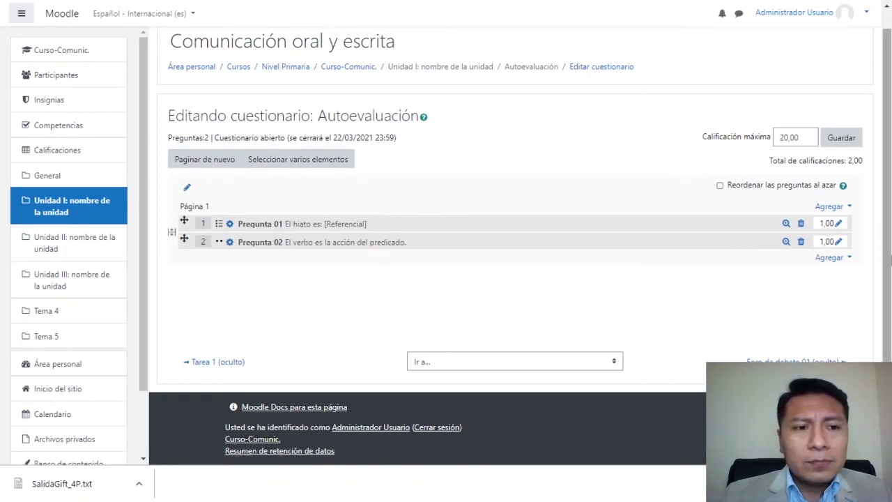
{"action": "scroll", "coordinate": [888, 139], "scroll_direction": "up", "scroll_amount": 1}
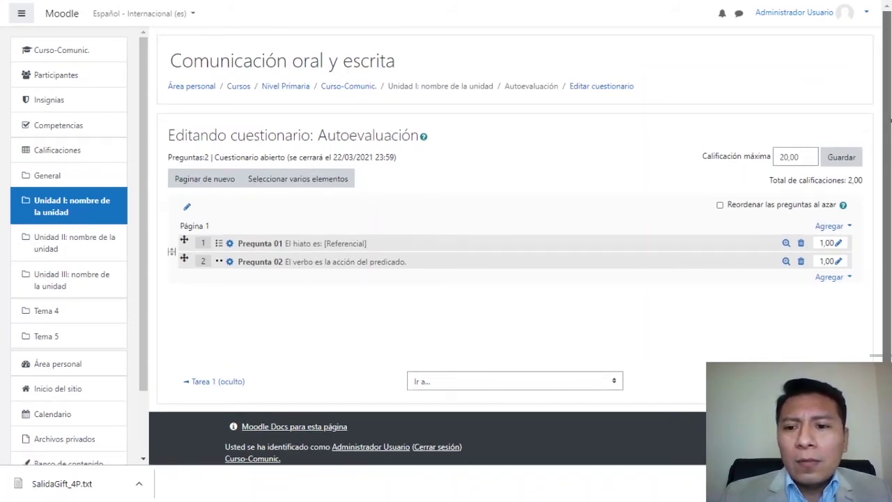
{"action": "scroll", "coordinate": [890, 120], "scroll_direction": "down", "scroll_amount": 1}
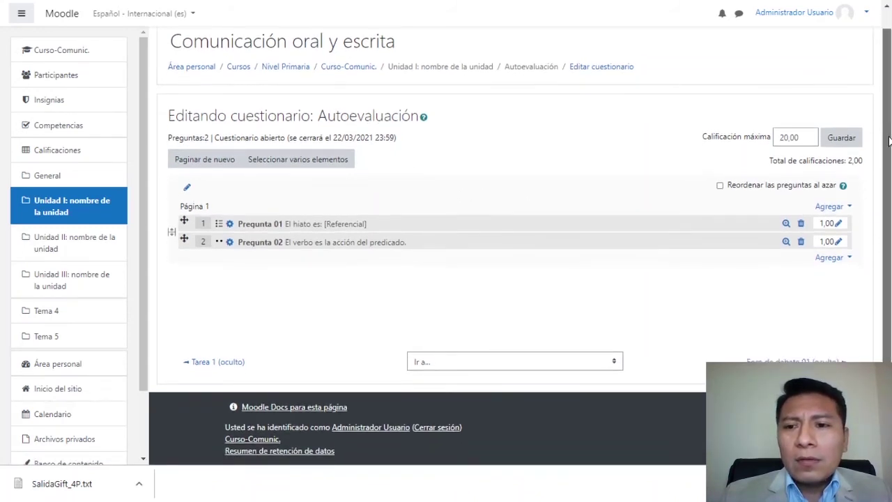
{"action": "left_click", "coordinate": [834, 209]}
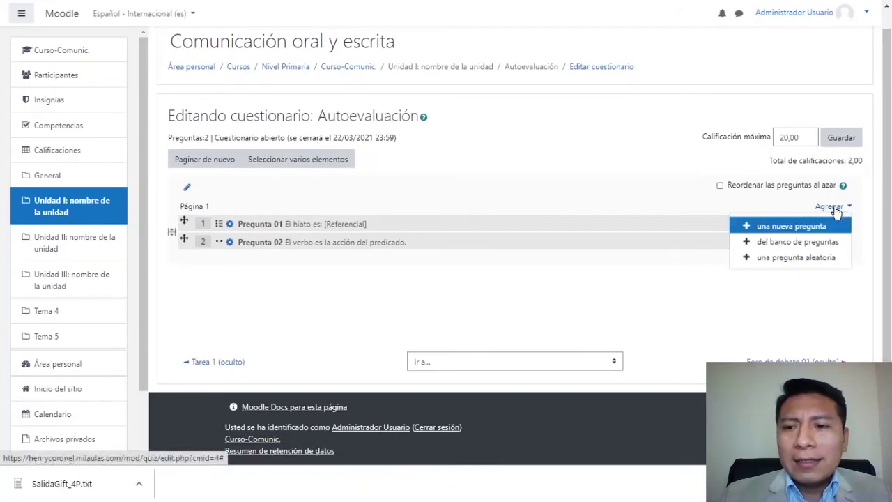
{"action": "left_click", "coordinate": [815, 248]}
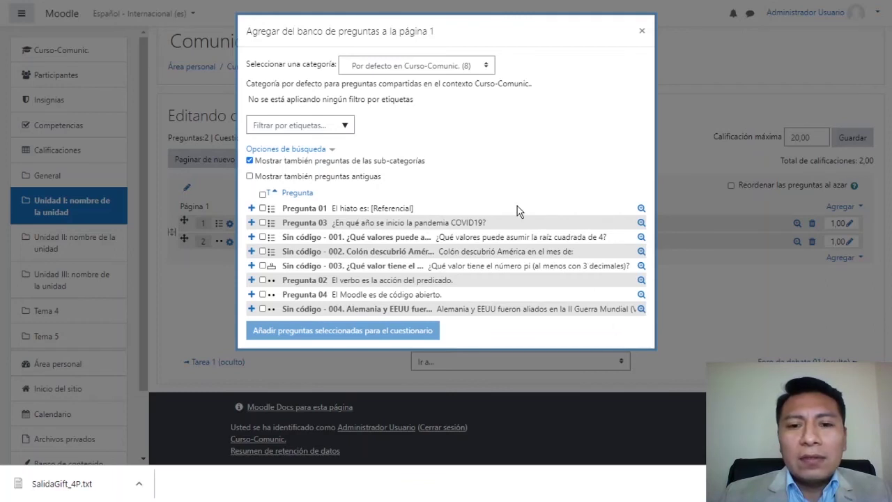
{"action": "left_click", "coordinate": [262, 223]}
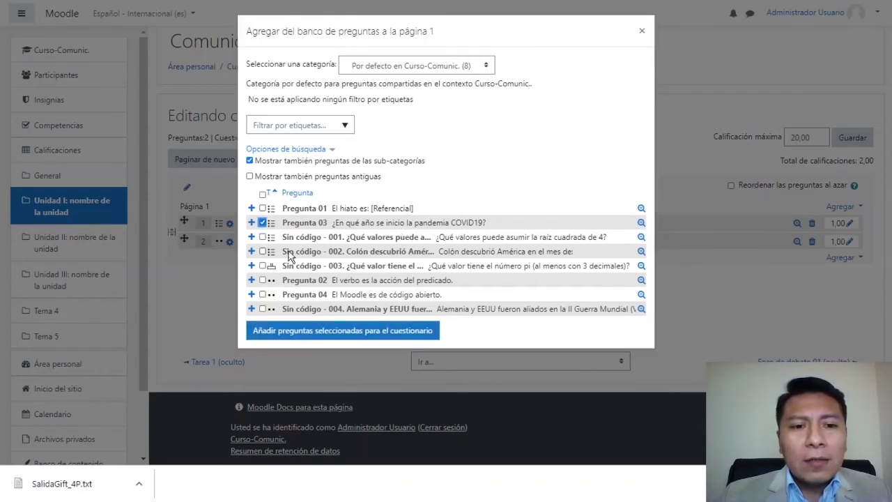
{"action": "left_click", "coordinate": [262, 252]}
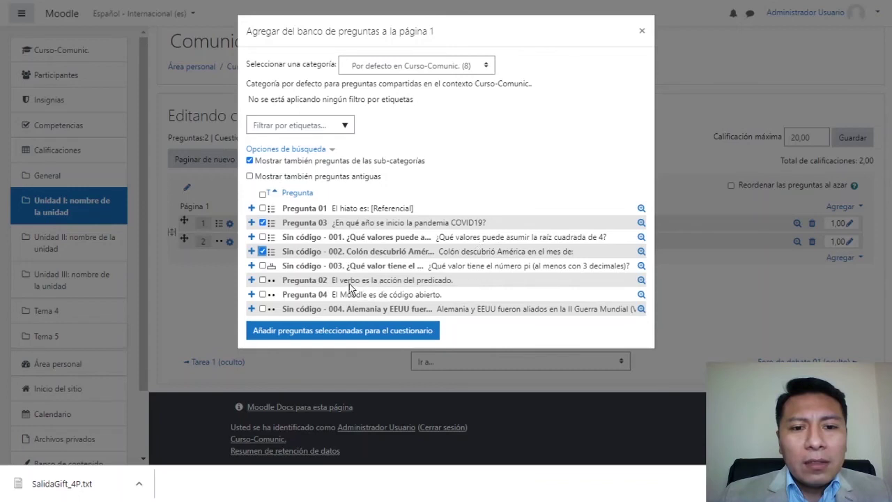
{"action": "left_click", "coordinate": [262, 308]}
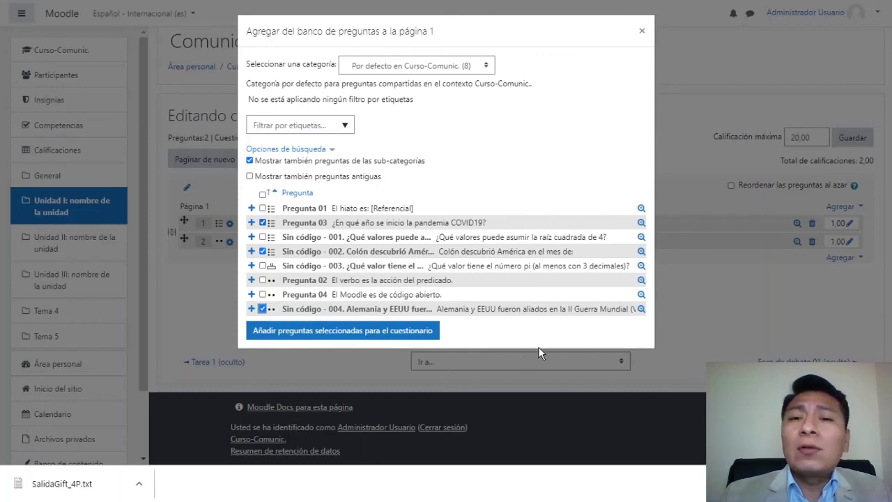
{"action": "left_click", "coordinate": [337, 338]}
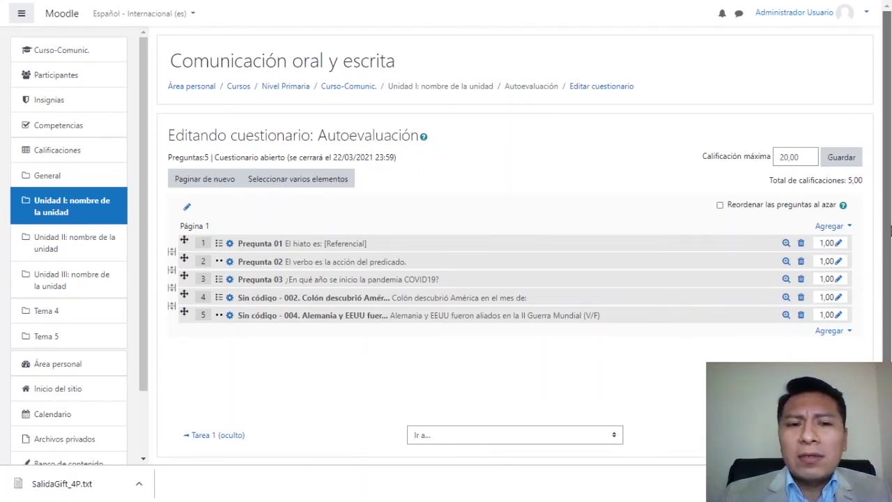
{"action": "scroll", "coordinate": [886, 230], "scroll_direction": "down", "scroll_amount": 1}
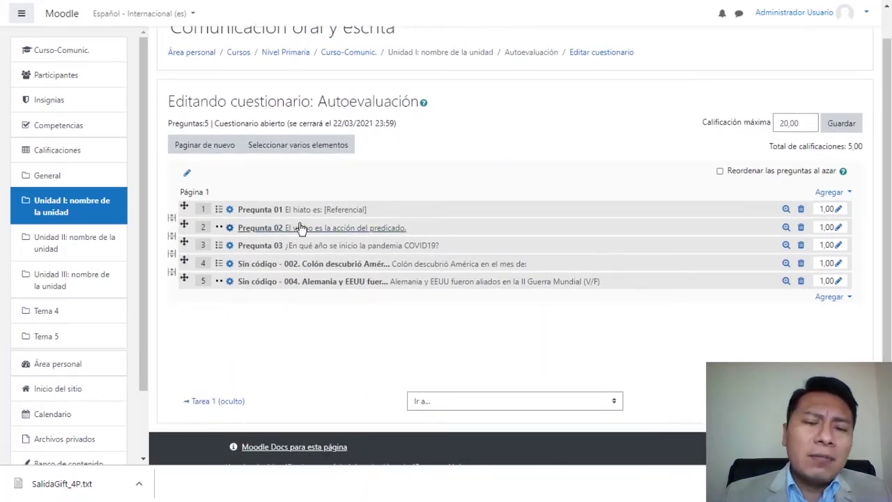
{"action": "left_click", "coordinate": [842, 124]}
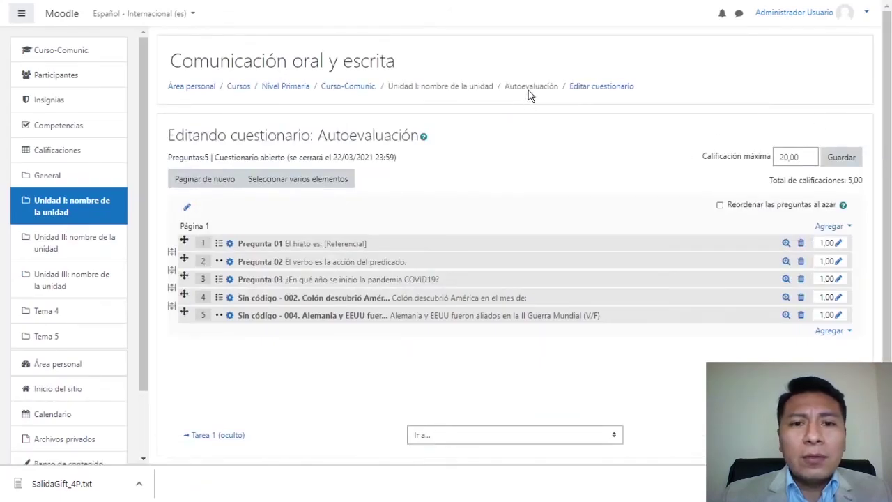
Step: Go back to Unidad I, reopen the Autoevaluación quiz and start a new timed preview attempt
{"action": "left_click", "coordinate": [432, 89]}
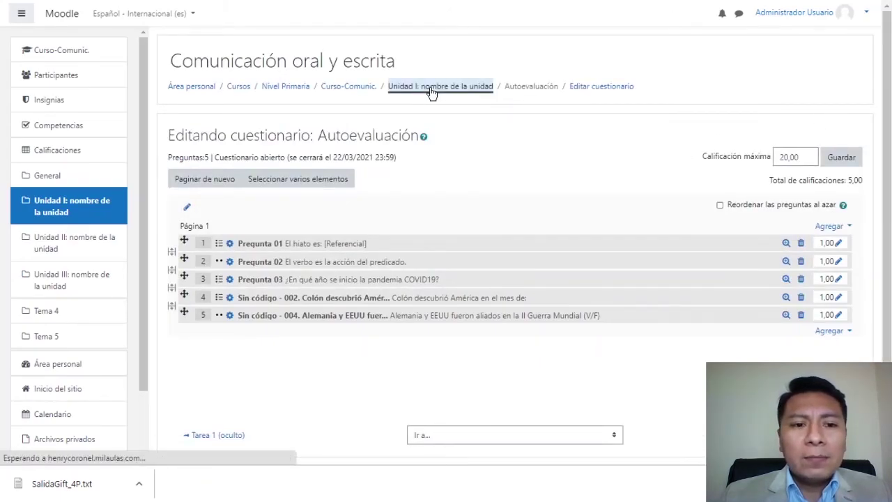
{"action": "left_click_drag", "start_coordinate": [888, 104], "coordinate": [888, 177]}
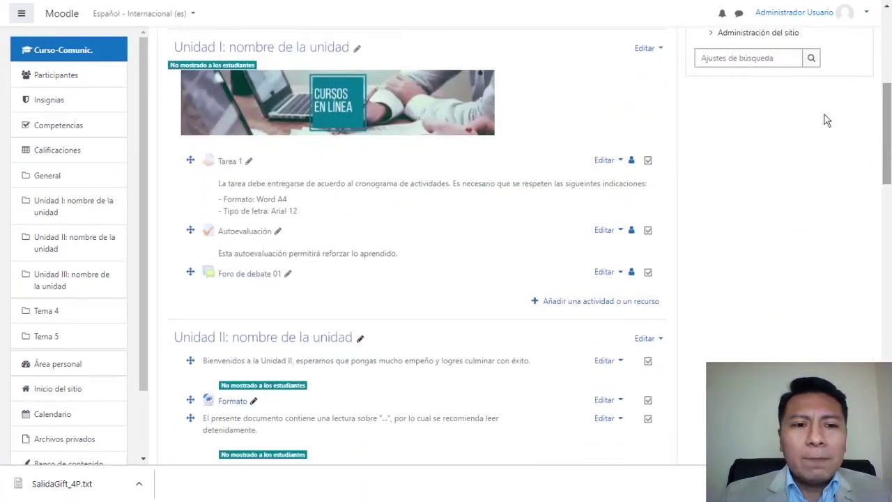
{"action": "left_click", "coordinate": [244, 234]}
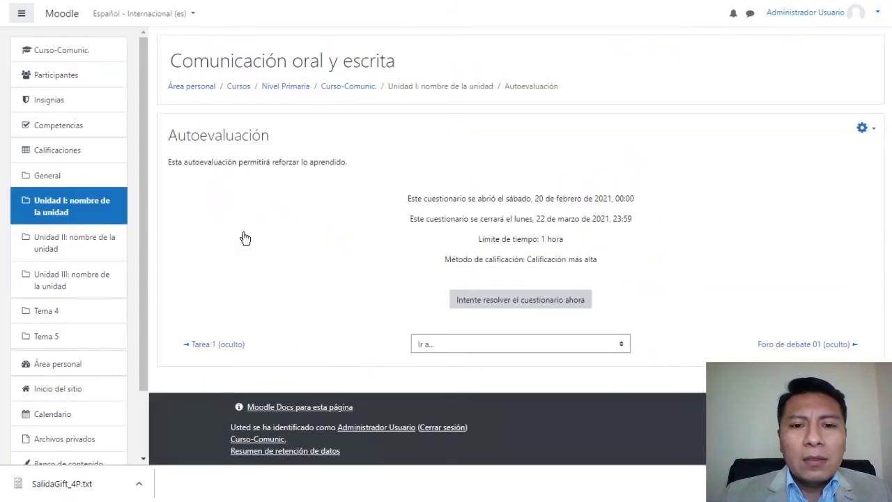
{"action": "left_click", "coordinate": [503, 301]}
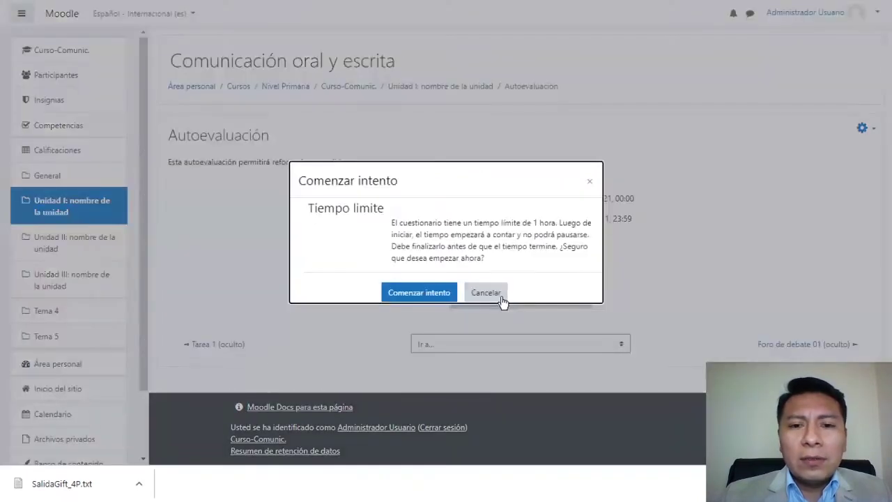
{"action": "left_click", "coordinate": [418, 293]}
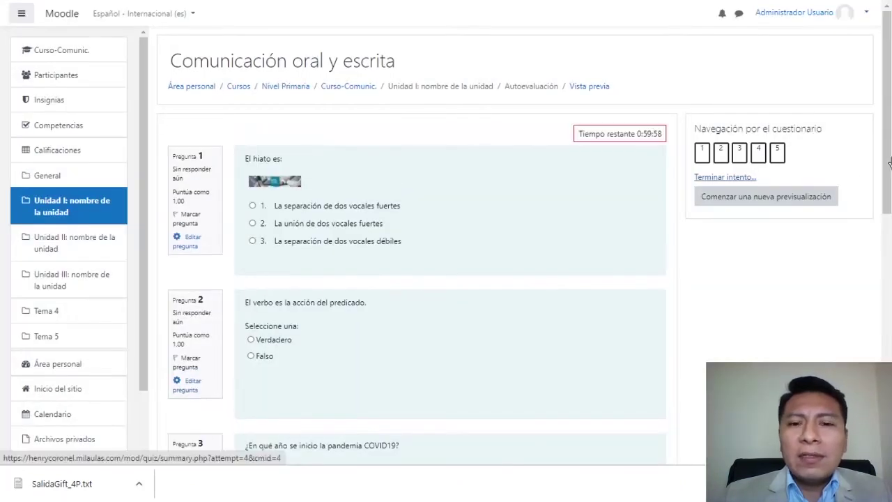
{"action": "mouse_move", "coordinate": [889, 139]}
{"action": "left_mouse_down"}
{"action": "mouse_move", "coordinate": [889, 315]}
{"action": "mouse_move", "coordinate": [890, 140]}
{"action": "left_mouse_up"}
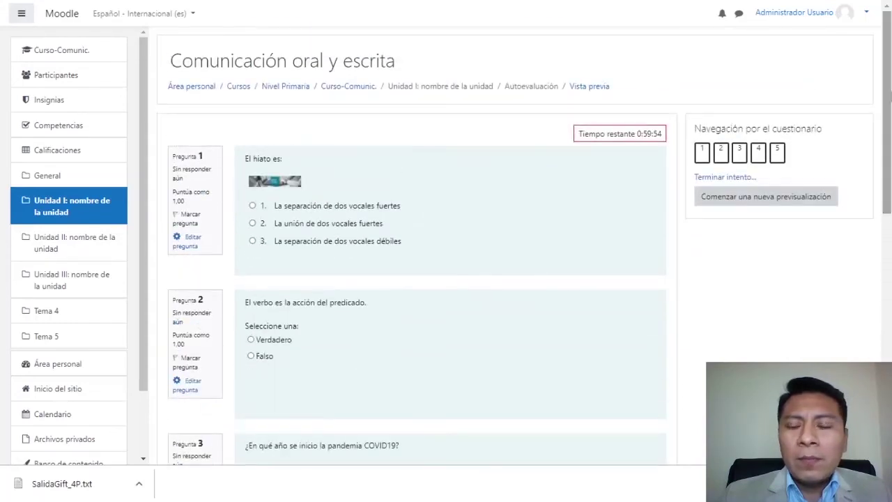